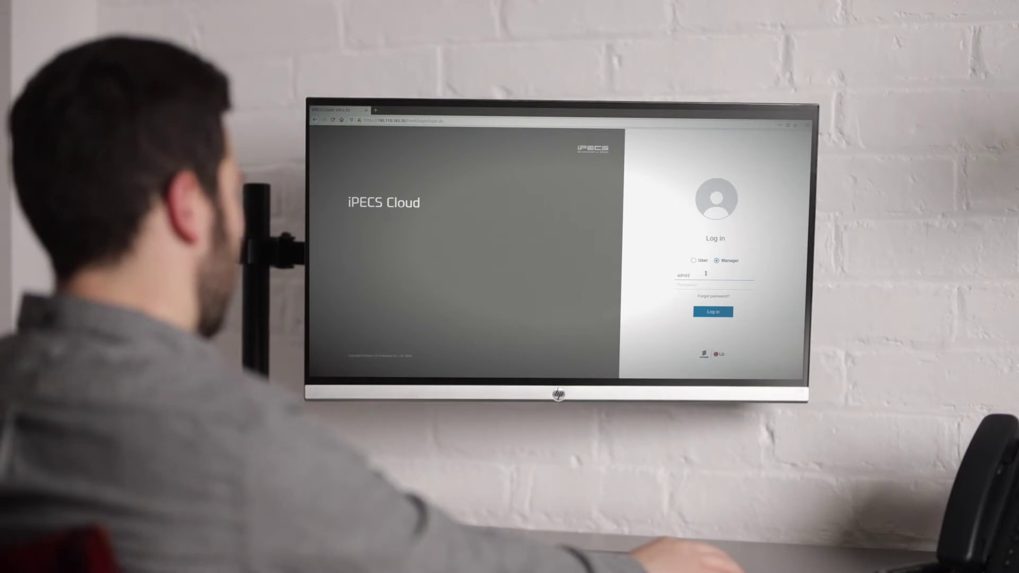
# Sign in to the portal as Manager with the admin ID and password
pyautogui.write('@')
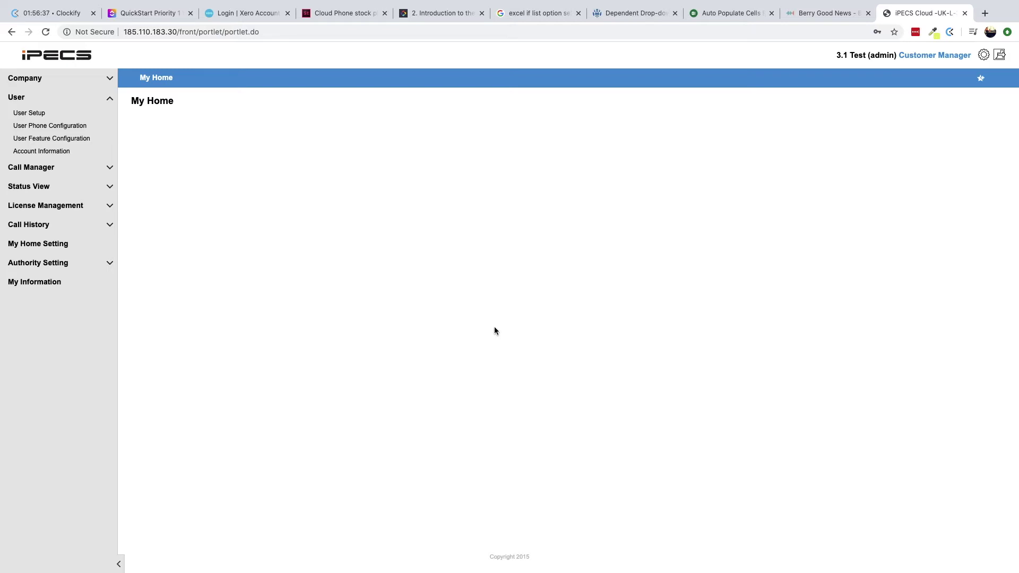
# Drag Call Log and the other four portlets off My Home, then save the empty layout
pyautogui.click(45, 245)
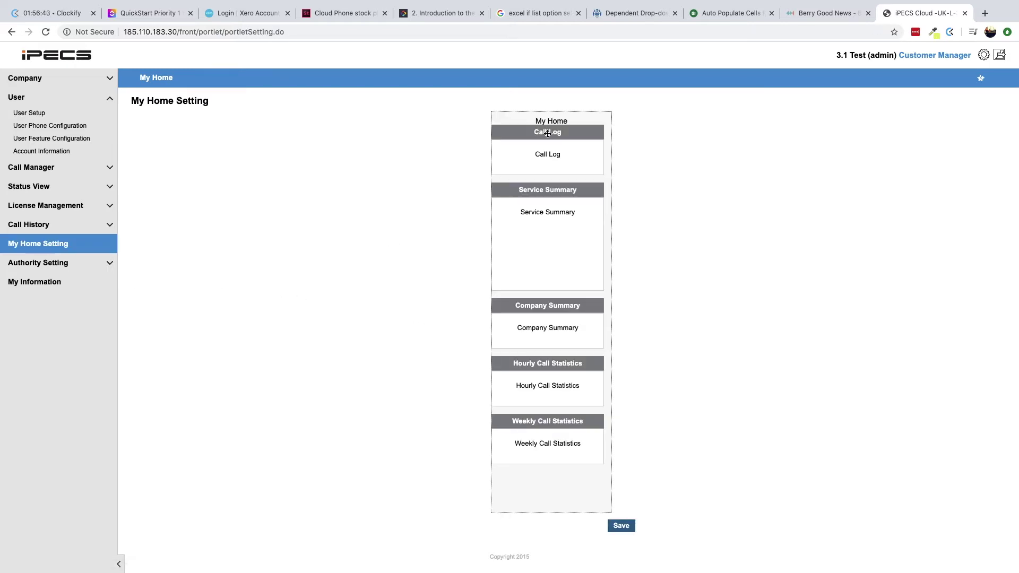
pyautogui.moveTo(547, 134); pyautogui.dragTo(202, 132)
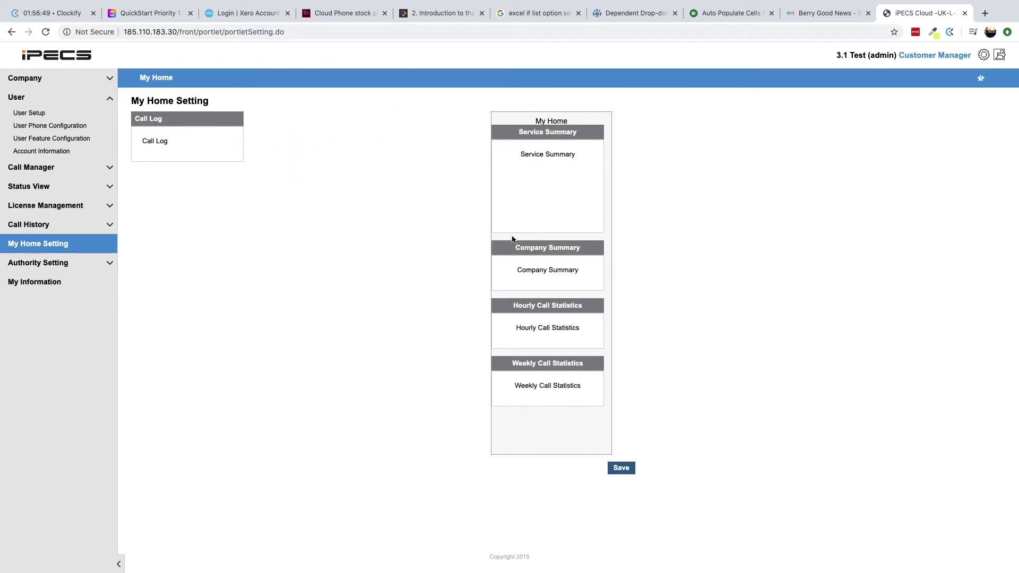
pyautogui.moveTo(547, 363); pyautogui.dragTo(200, 198)
pyautogui.moveTo(547, 244); pyautogui.dragTo(297, 119)
pyautogui.moveTo(550, 303); pyautogui.dragTo(297, 177)
pyautogui.moveTo(547, 132); pyautogui.dragTo(411, 122)
pyautogui.click(620, 435)
pyautogui.click(563, 325)
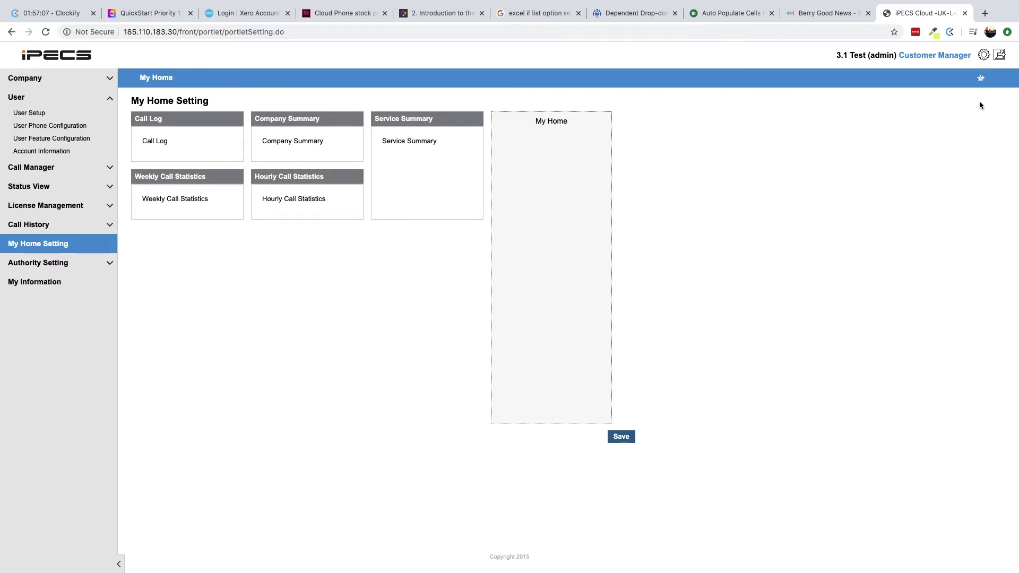
pyautogui.click(981, 79)
pyautogui.click(231, 79)
pyautogui.click(554, 310)
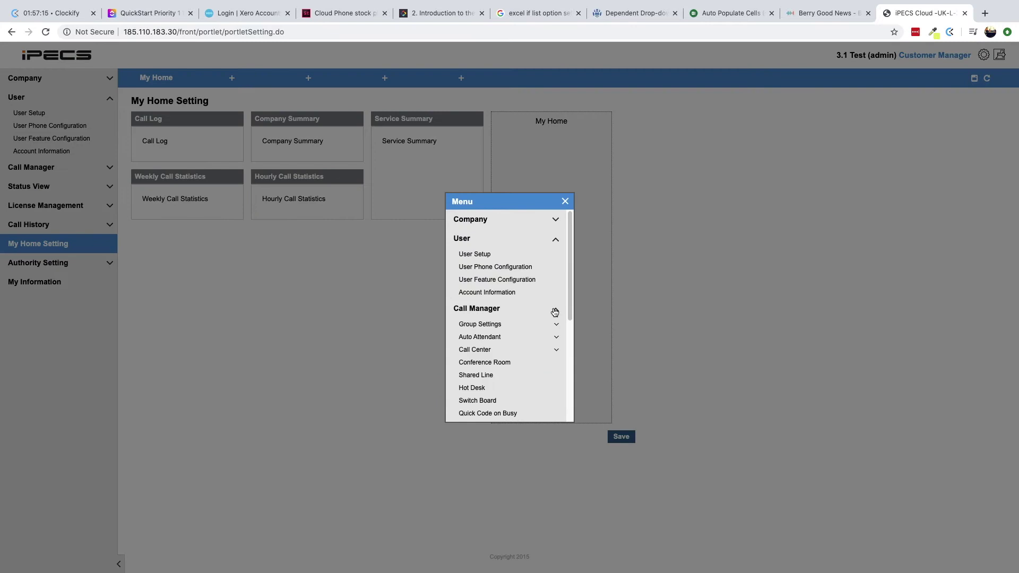
pyautogui.click(488, 336)
pyautogui.click(491, 350)
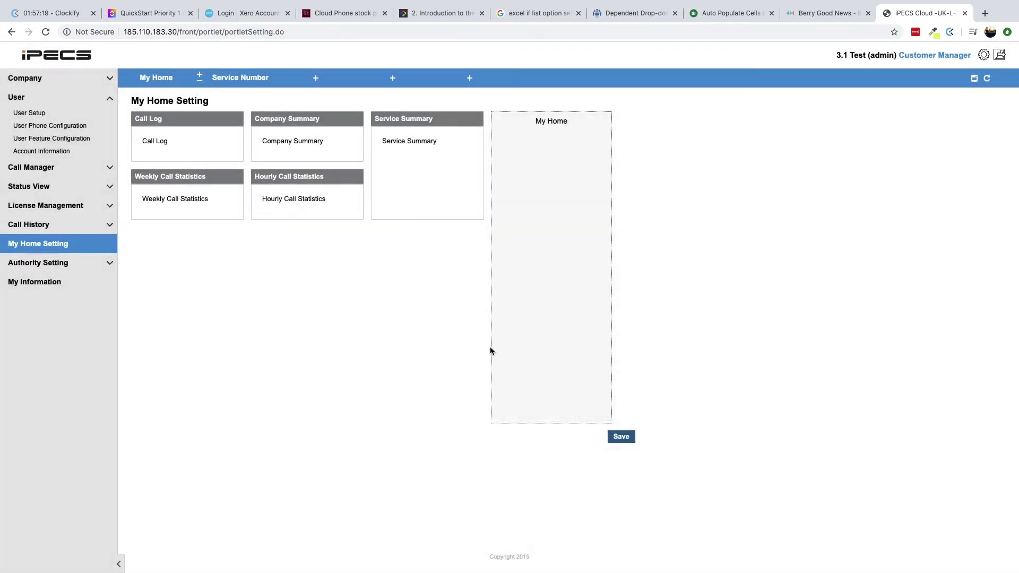
pyautogui.click(987, 80)
pyautogui.click(110, 80)
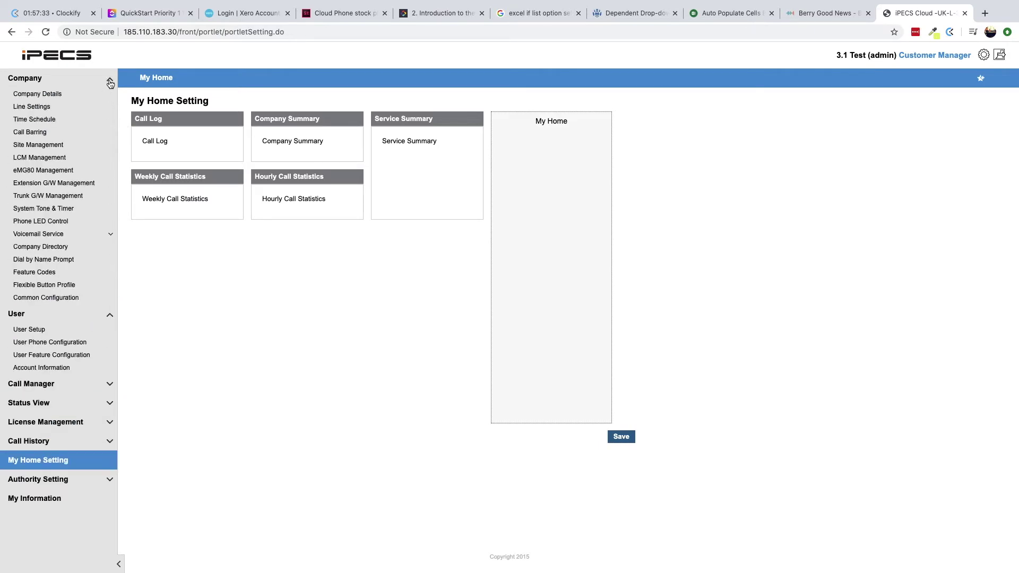
# Browse Company Details and Feature Codes, ending on the seven-entry Company Directory
pyautogui.click(59, 94)
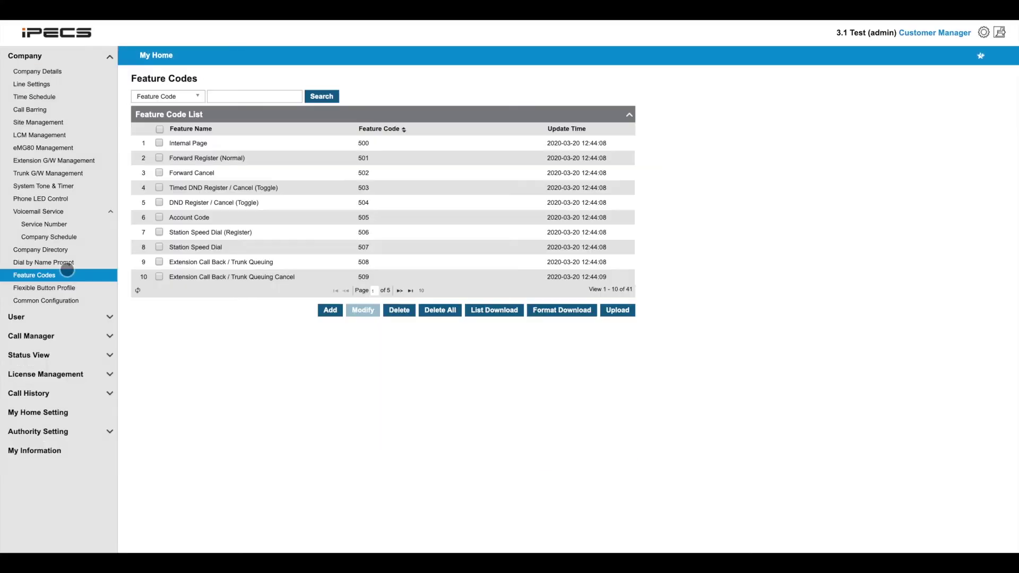
pyautogui.click(66, 251)
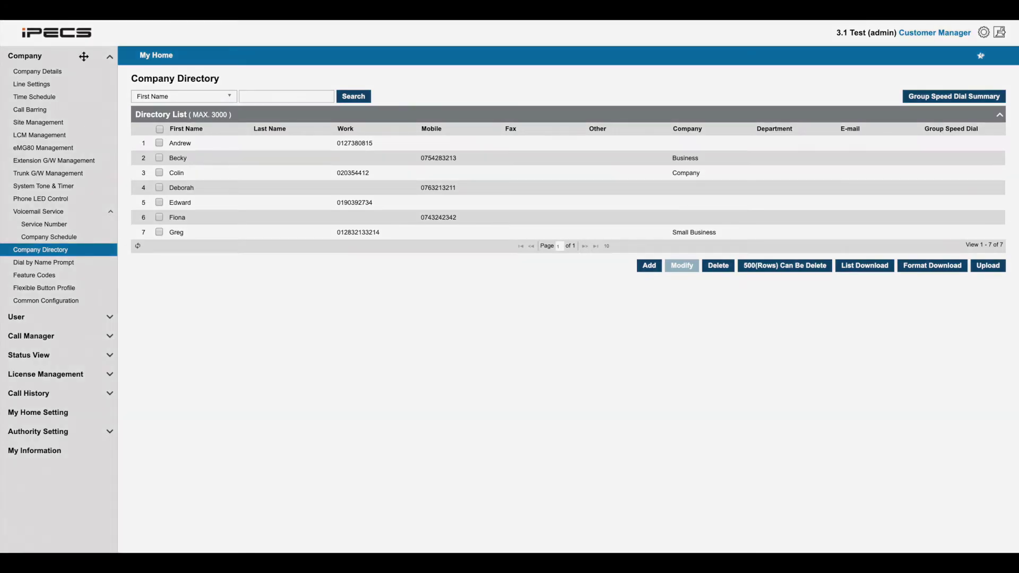
pyautogui.click(83, 56)
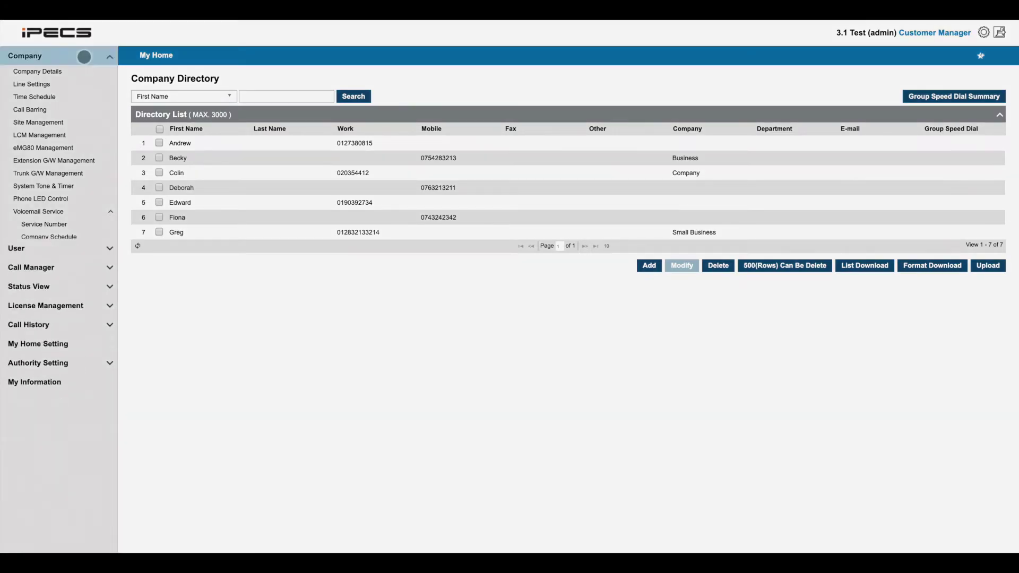
pyautogui.click(69, 78)
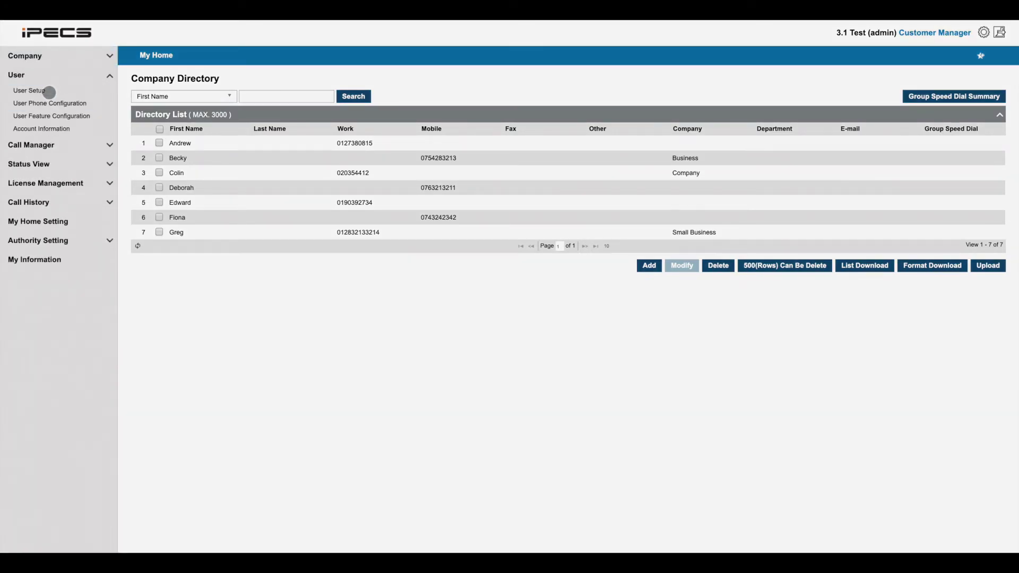
# Open extension 203 in User Setup for editing and scroll to its 1050i device settings
pyautogui.click(50, 92)
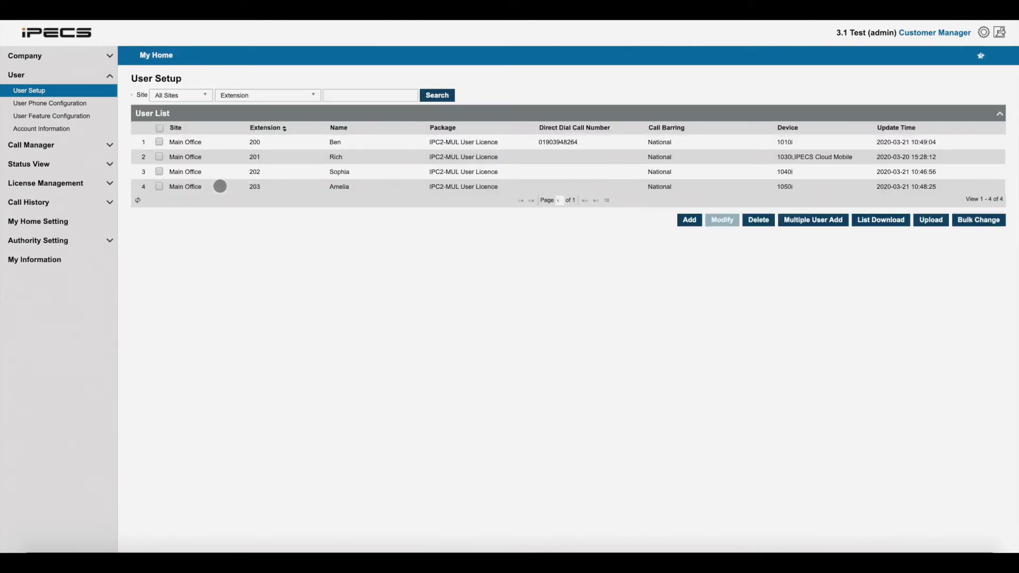
pyautogui.click(236, 190)
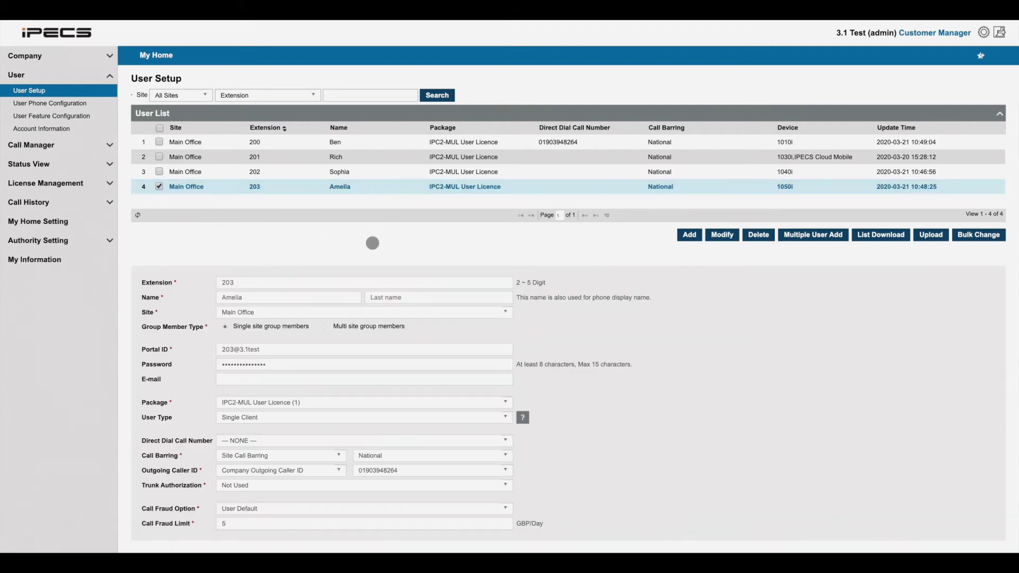
pyautogui.scroll(-2, 608, 257)
pyautogui.scroll(-2, 608, 258)
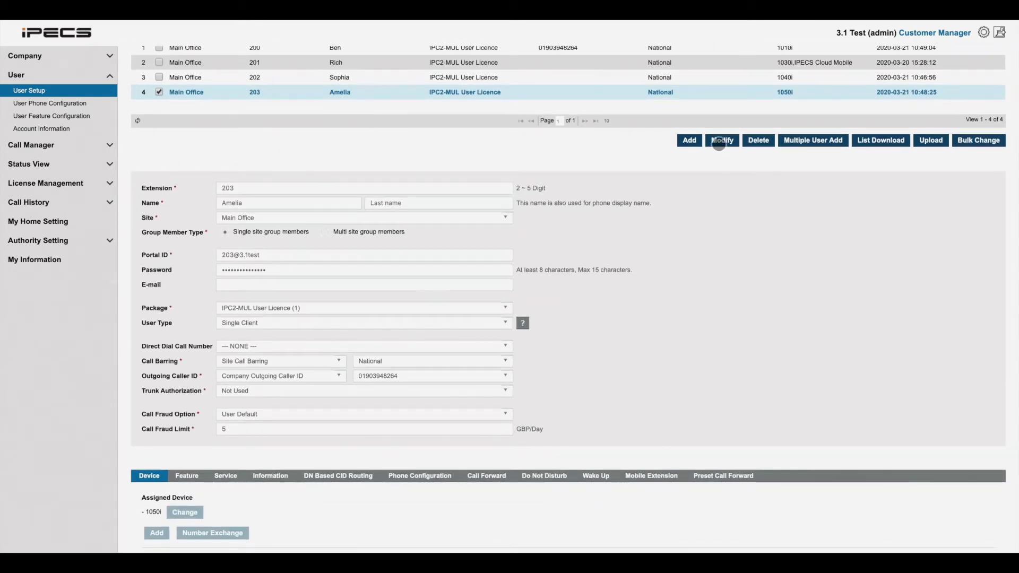
pyautogui.click(718, 141)
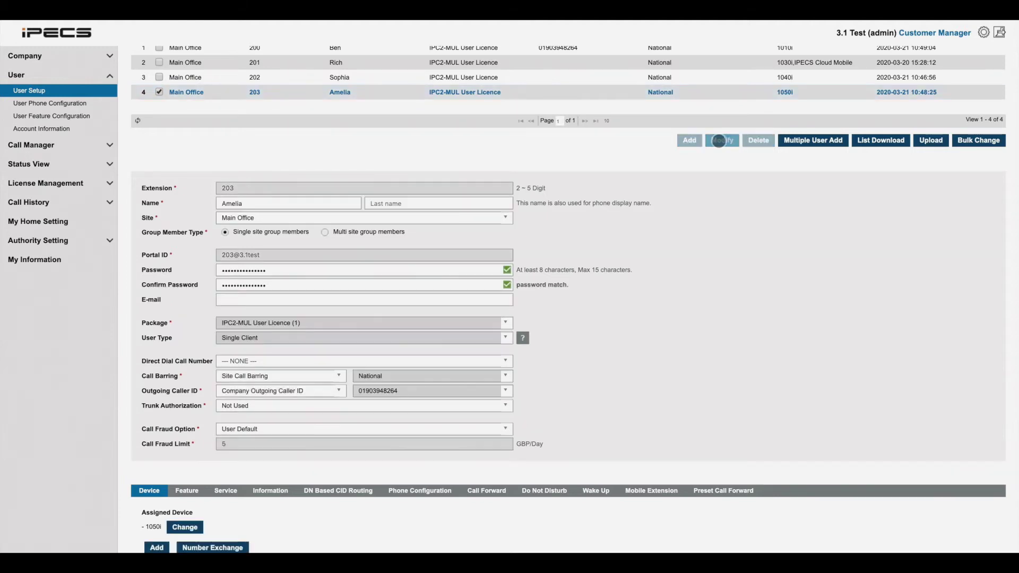
pyautogui.scroll(-5, 481, 233)
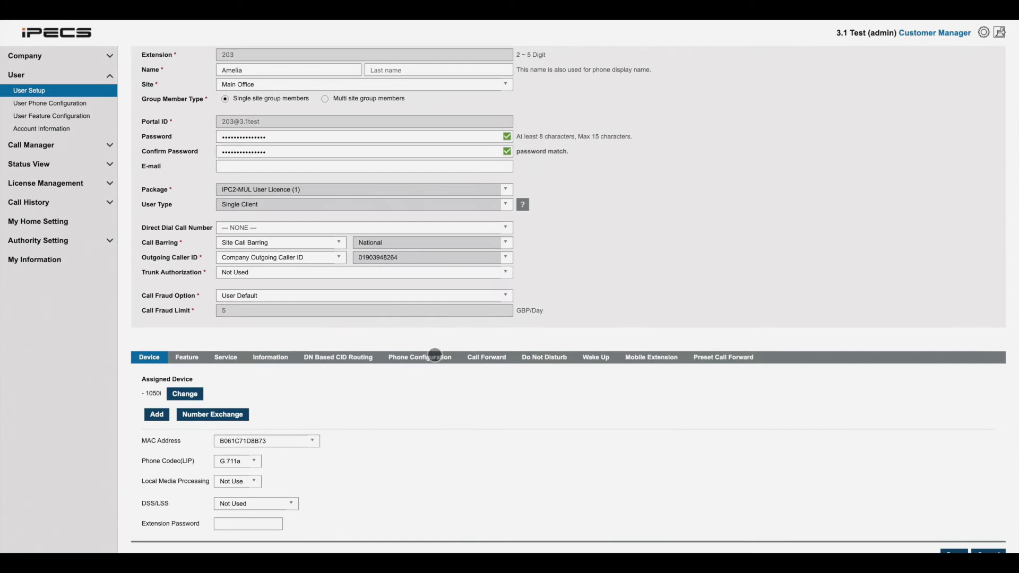
# Scroll through extension 203's 36 phone buttons, modify a flexible button and save it
pyautogui.click(413, 357)
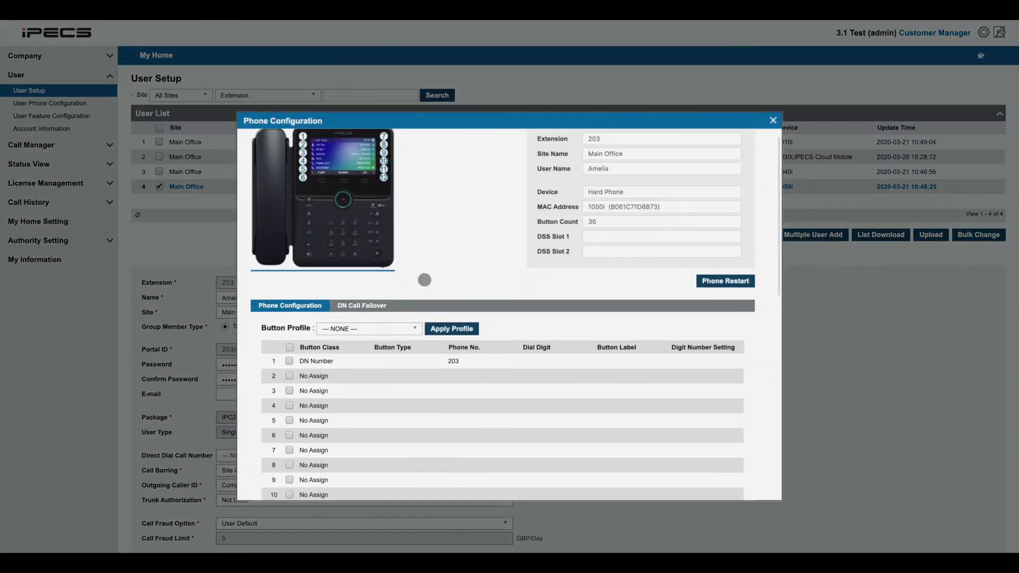
pyautogui.scroll(-3, 423, 279)
pyautogui.scroll(3, 423, 278)
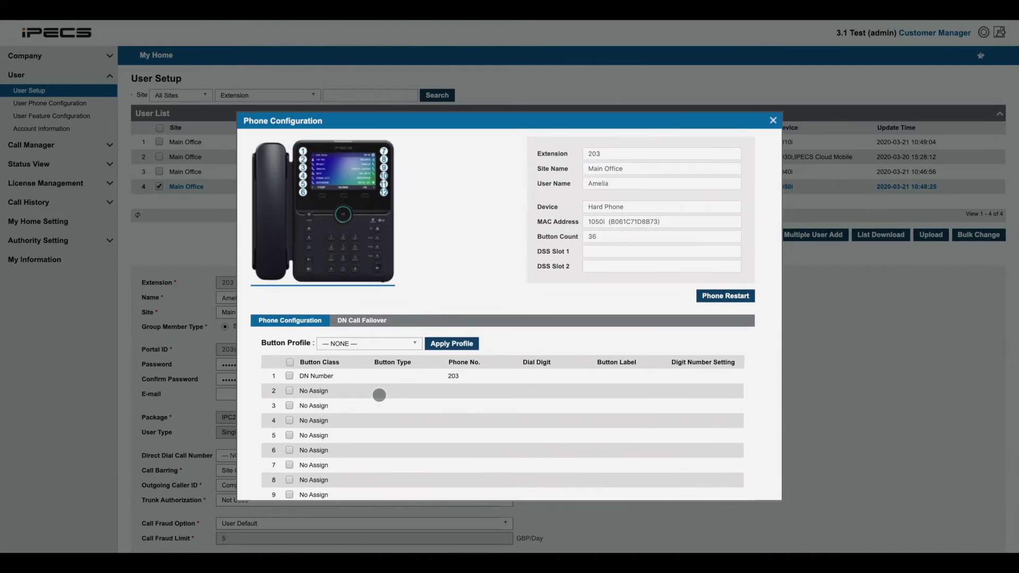
pyautogui.scroll(-10, 379, 397)
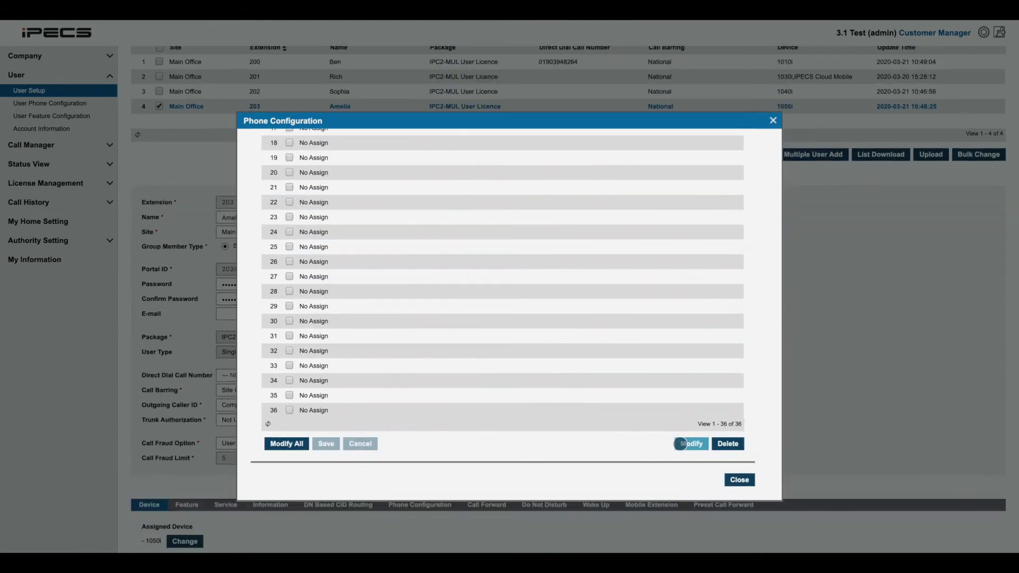
pyautogui.click(690, 443)
pyautogui.click(573, 364)
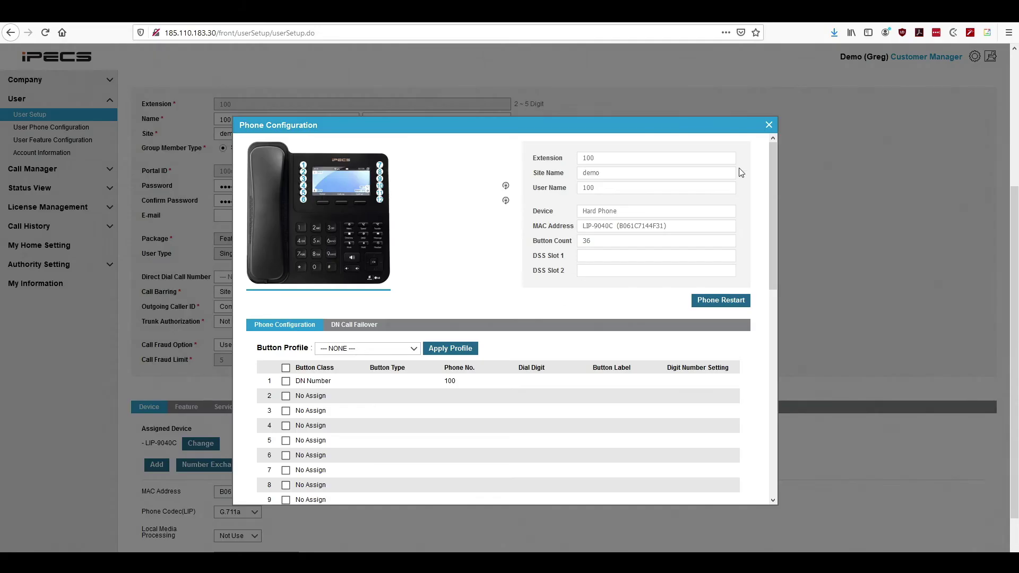
pyautogui.click(768, 124)
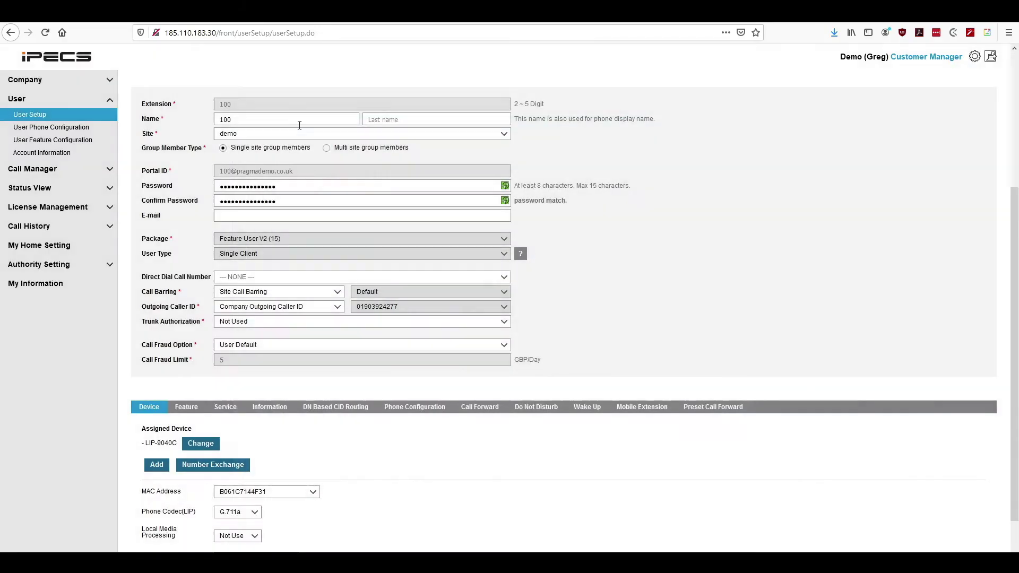
pyautogui.click(110, 100)
# Set Sales hunt group 301 to Longest Idle, keeping the Company Default Time Schedule
pyautogui.click(110, 118)
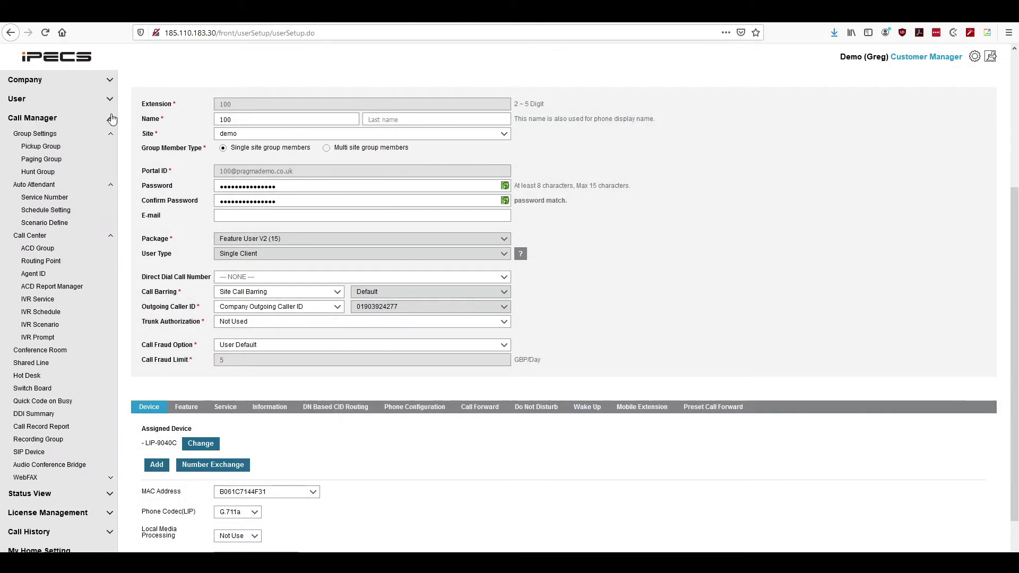
pyautogui.click(53, 171)
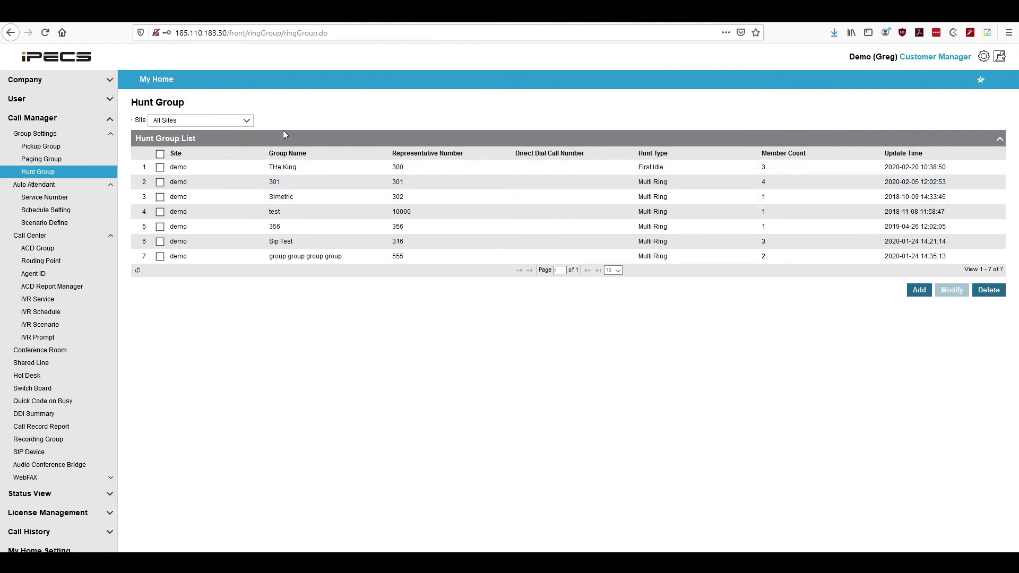
pyautogui.click(326, 173)
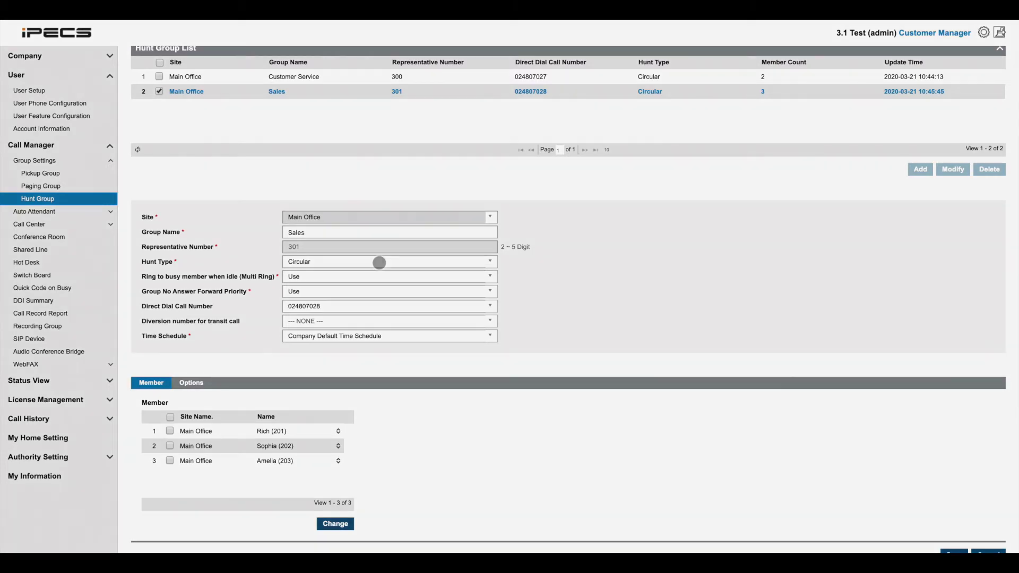
pyautogui.click(379, 262)
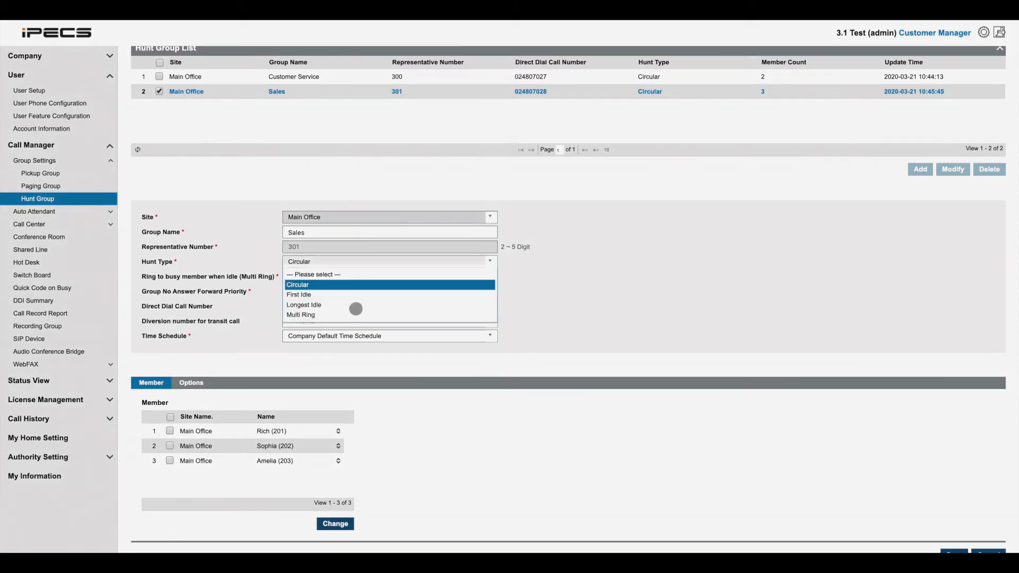
pyautogui.click(357, 305)
pyautogui.click(417, 338)
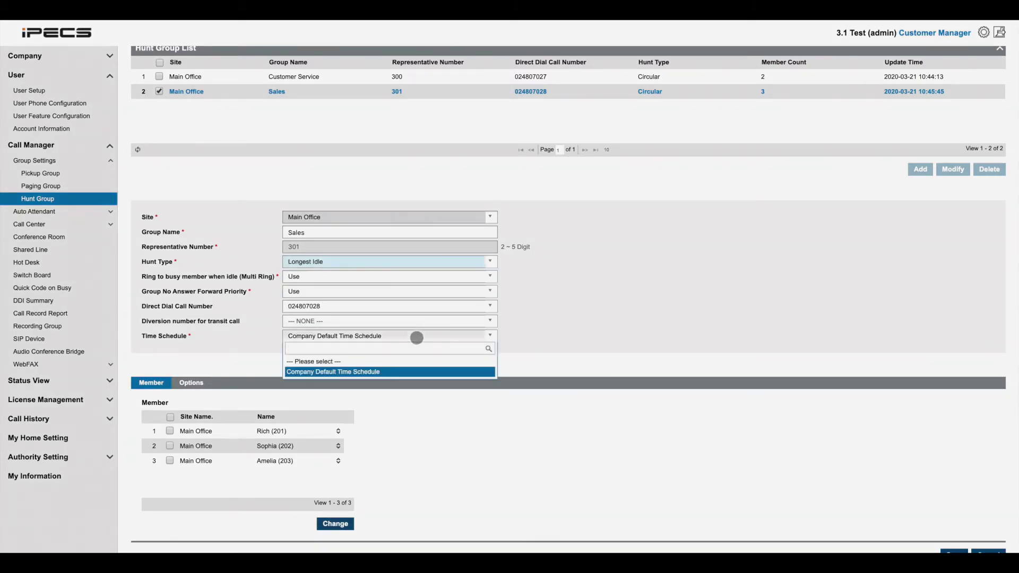
pyautogui.click(416, 337)
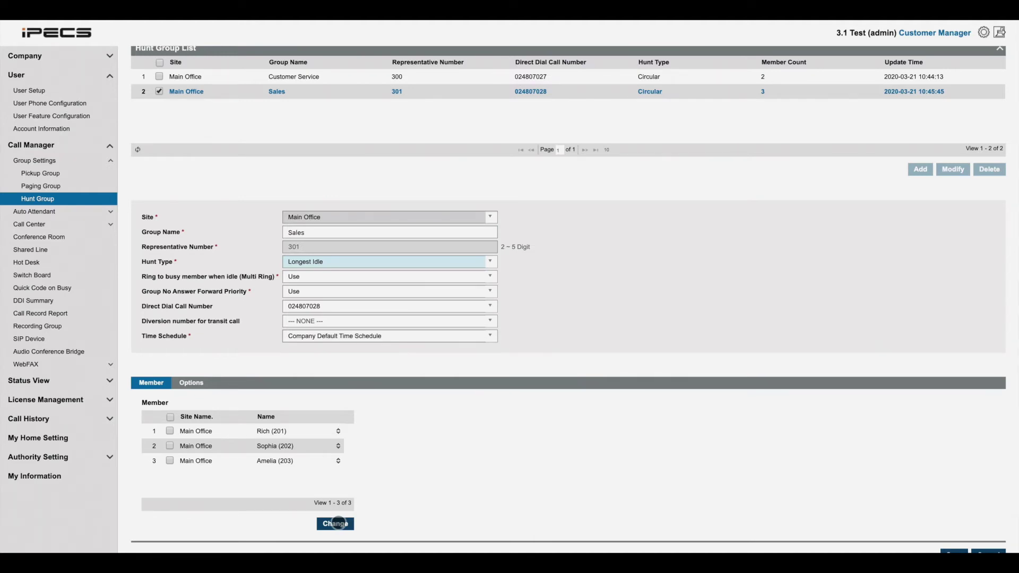
pyautogui.click(337, 523)
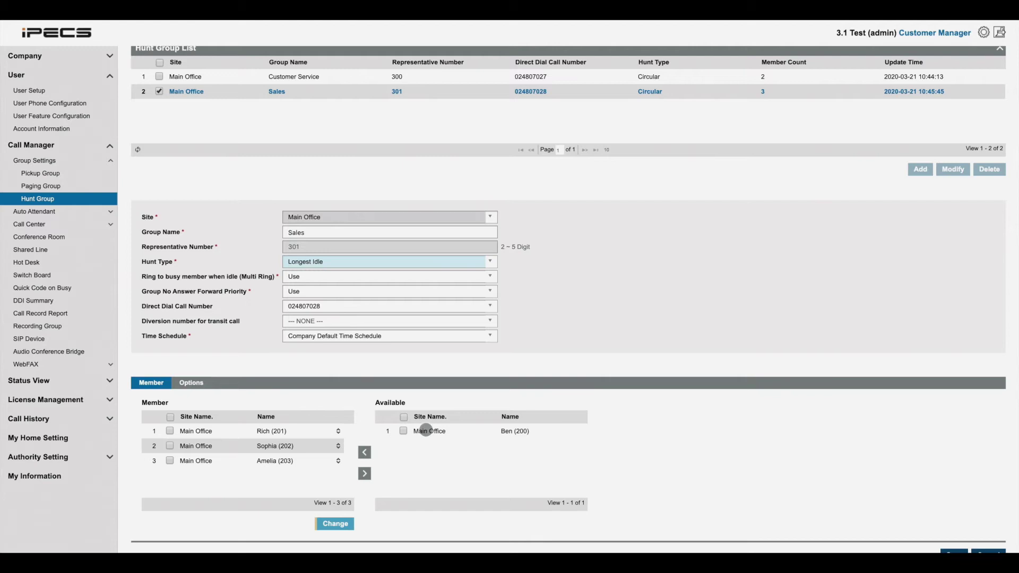
# Move Ben (200) from the available extensions into the Sales group's members
pyautogui.click(426, 430)
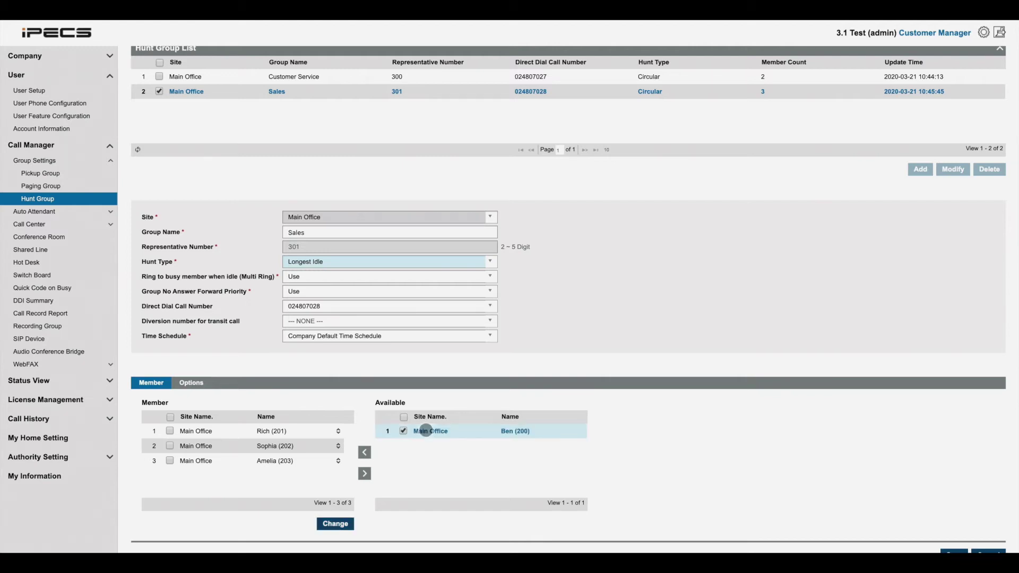
pyautogui.click(364, 452)
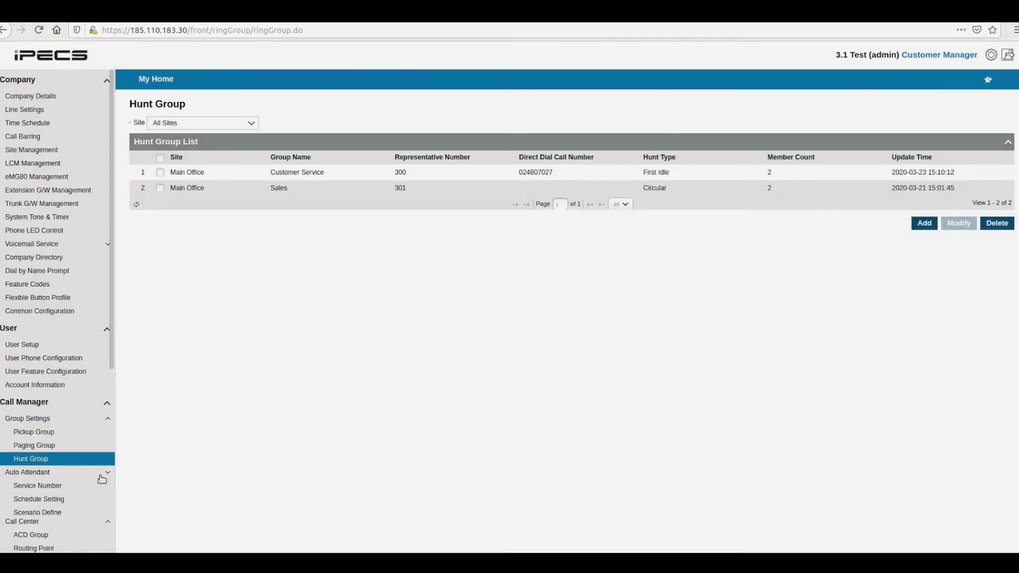
pyautogui.click(97, 485)
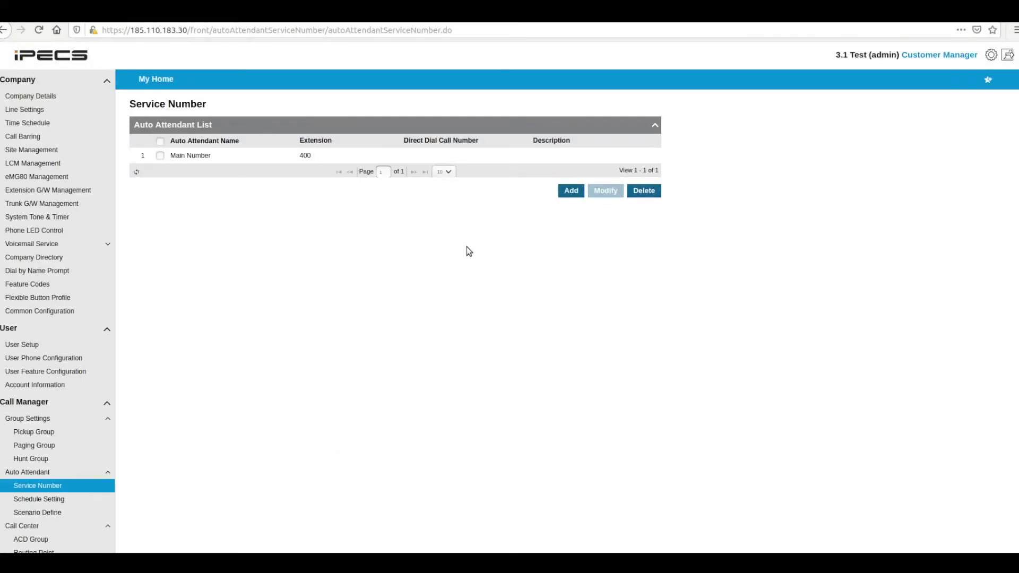
# Open the settings form of the Main Number auto attendant on extension 400
pyautogui.click(513, 157)
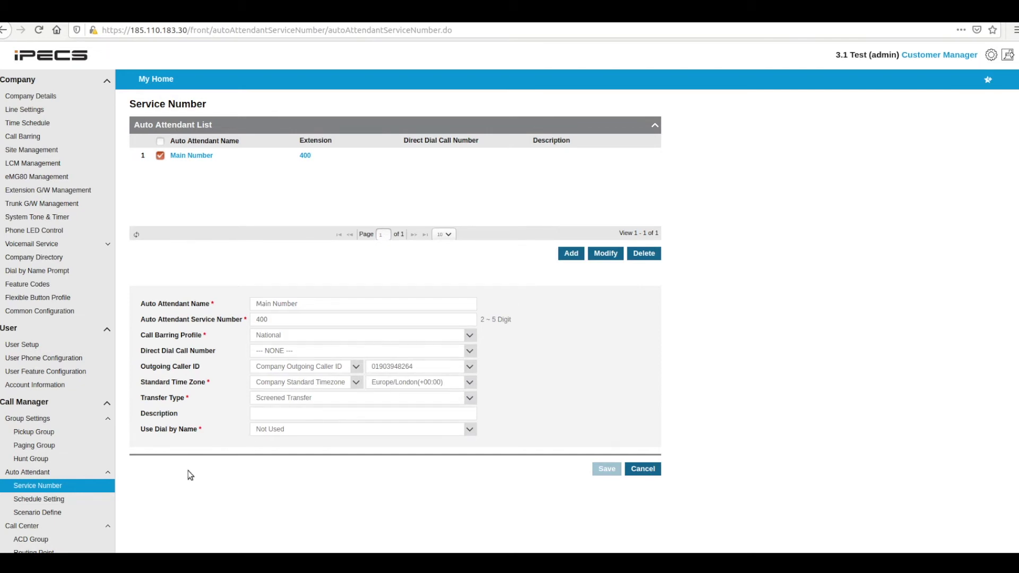
pyautogui.click(98, 503)
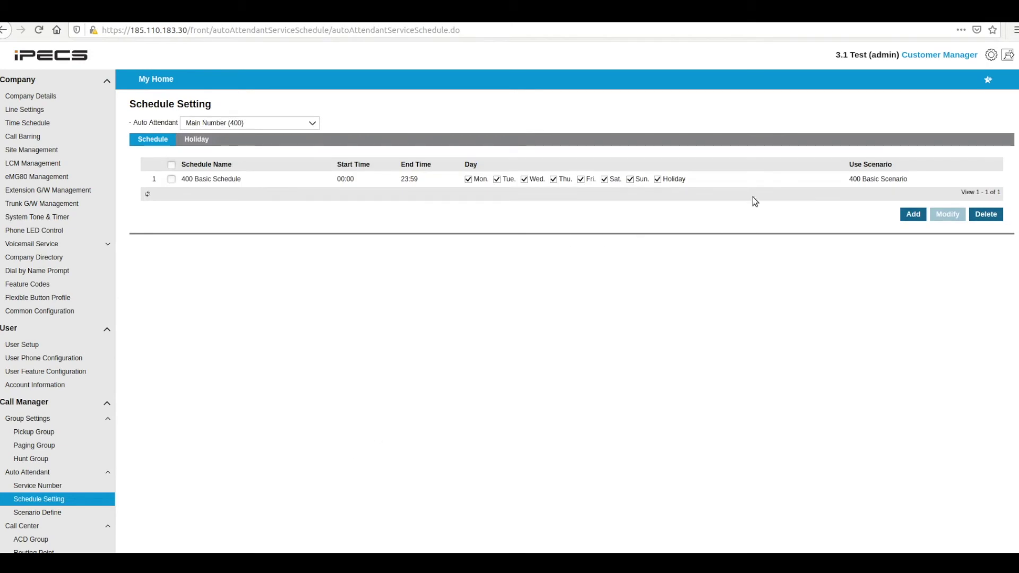
# Open the 400 Basic Schedule's detail form: 00:00–23:59, every day plus Holiday
pyautogui.click(755, 175)
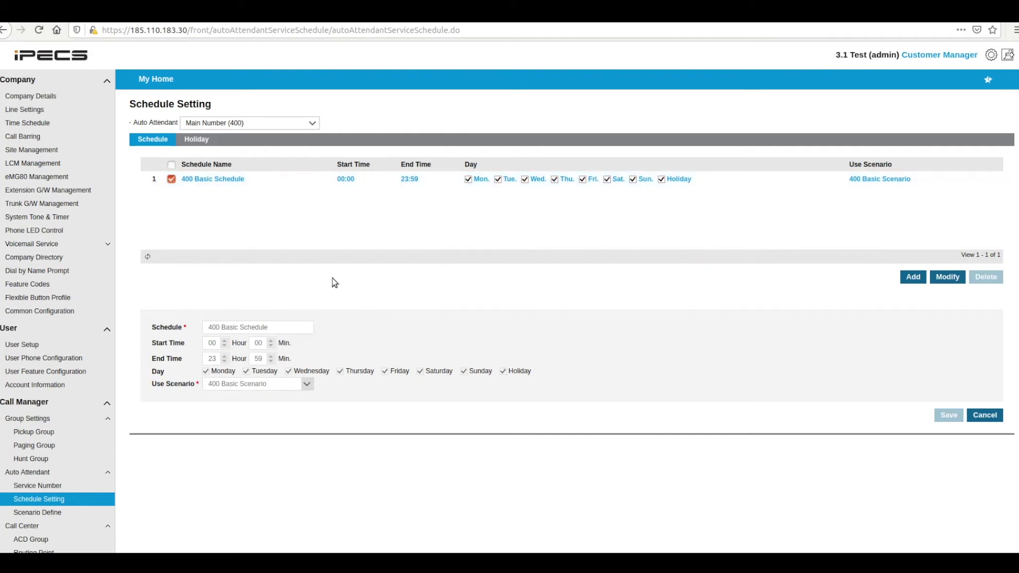
# Load the 400 Basic Scenario for editing and set its type to General AA
pyautogui.click(37, 512)
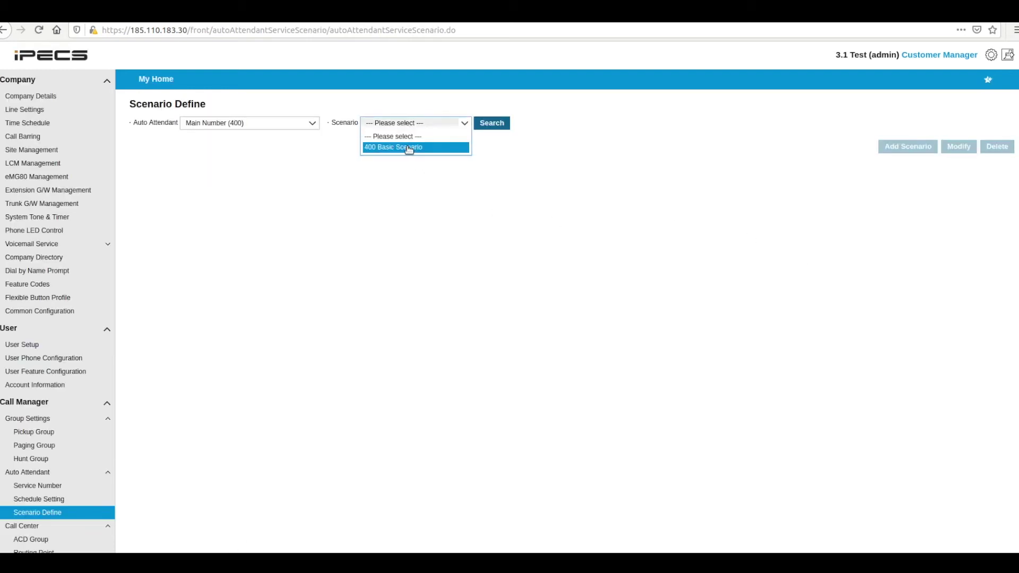
pyautogui.click(408, 148)
pyautogui.click(480, 123)
pyautogui.click(552, 148)
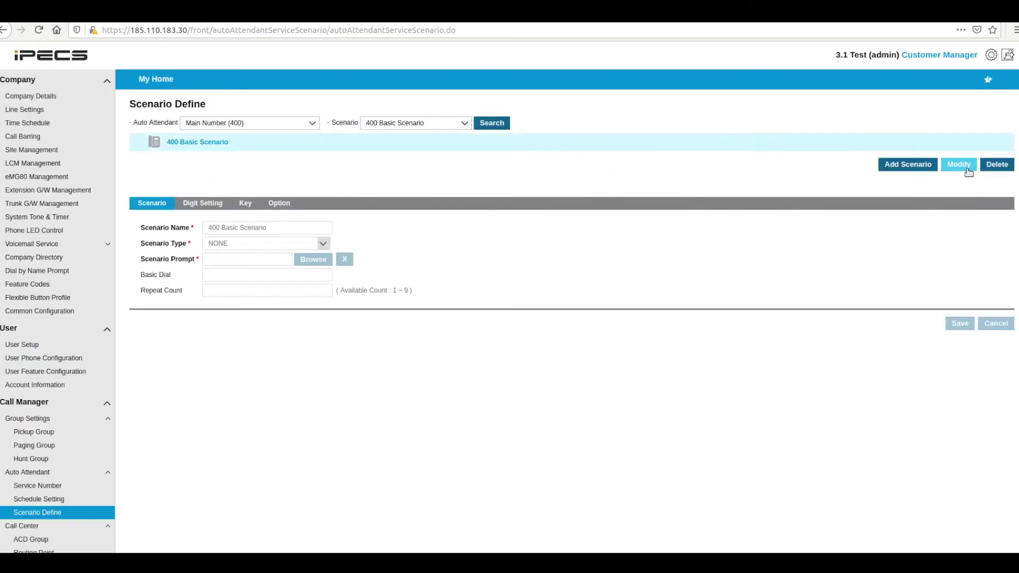
pyautogui.click(966, 168)
pyautogui.click(325, 244)
pyautogui.click(286, 263)
pyautogui.click(249, 289)
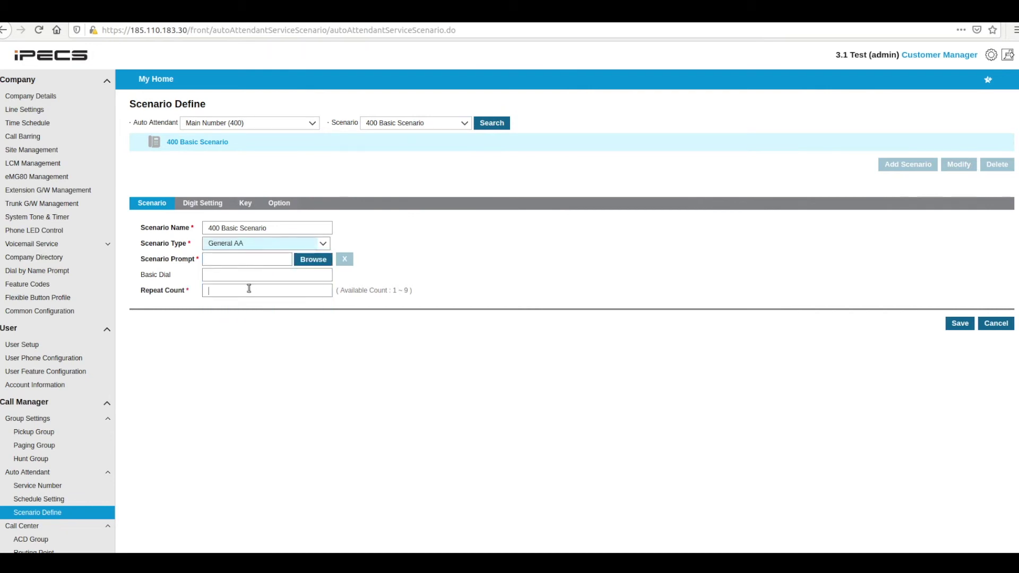
# Assign the Short Dial action to digit 1 in the digit settings
pyautogui.click(206, 204)
pyautogui.click(206, 228)
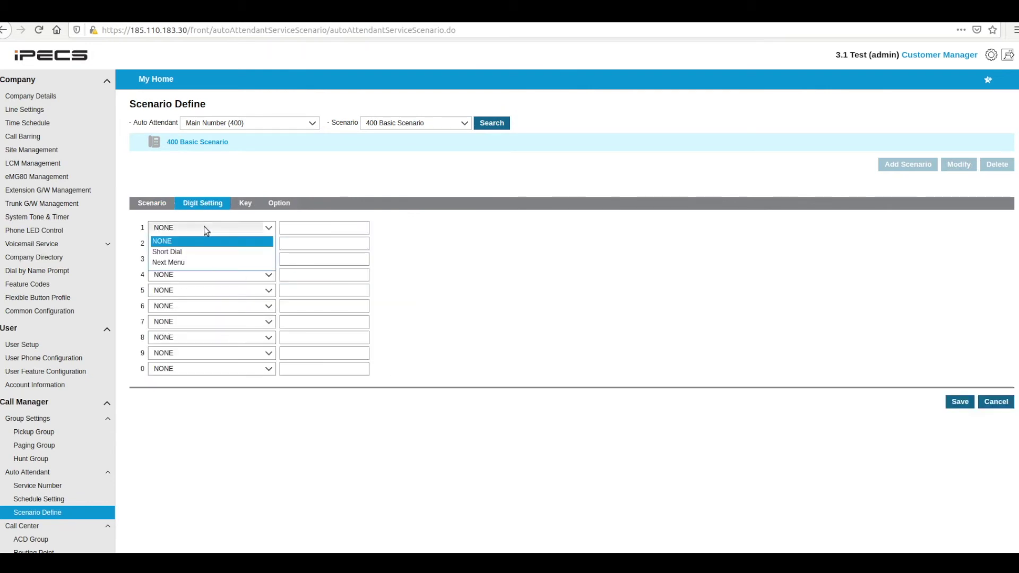
pyautogui.click(202, 252)
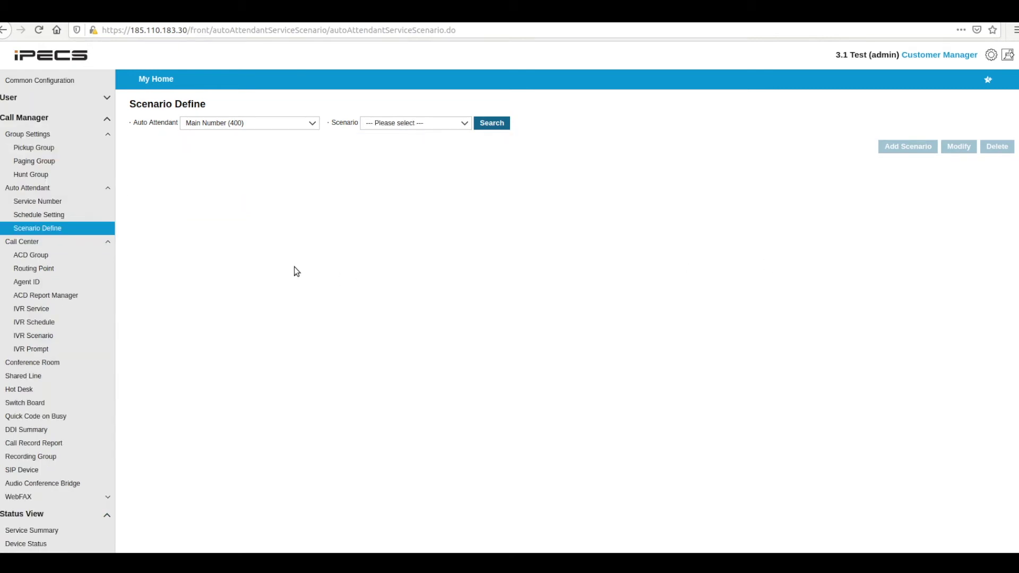
# In the Call Queue ACD group, make Ben (200) a sub supervisor
pyautogui.click(31, 256)
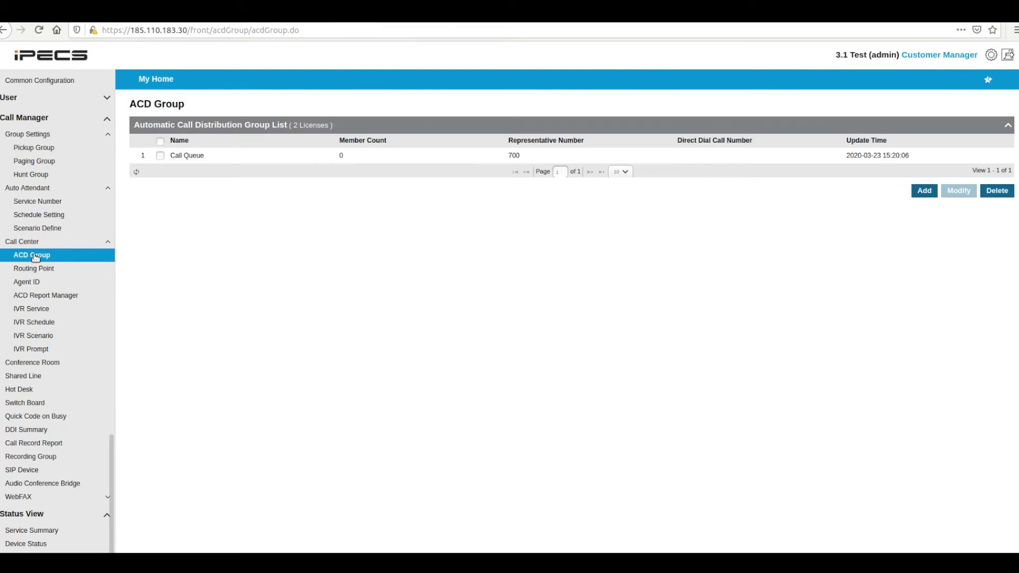
pyautogui.click(237, 157)
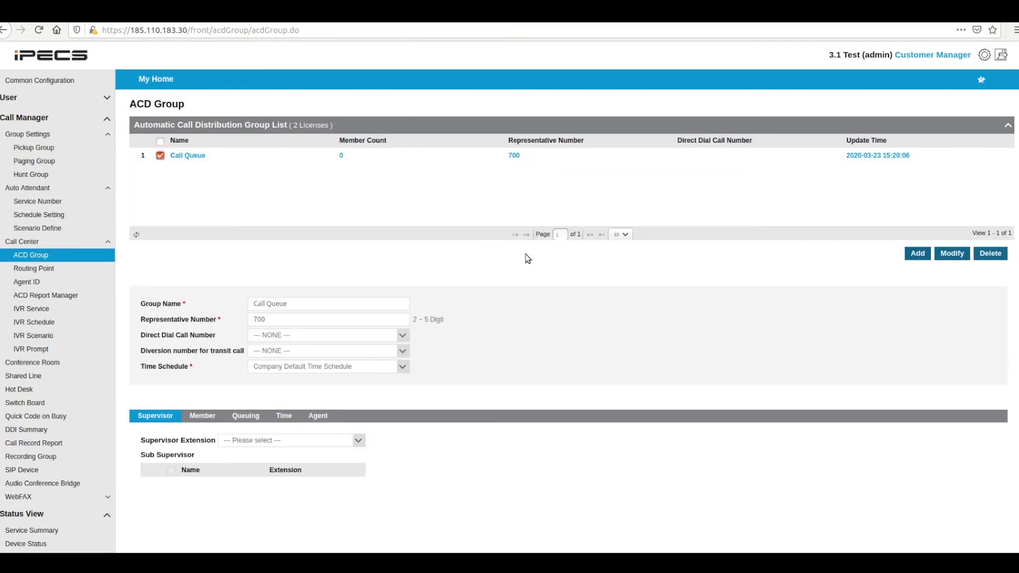
pyautogui.click(952, 255)
pyautogui.scroll(-3, 224, 427)
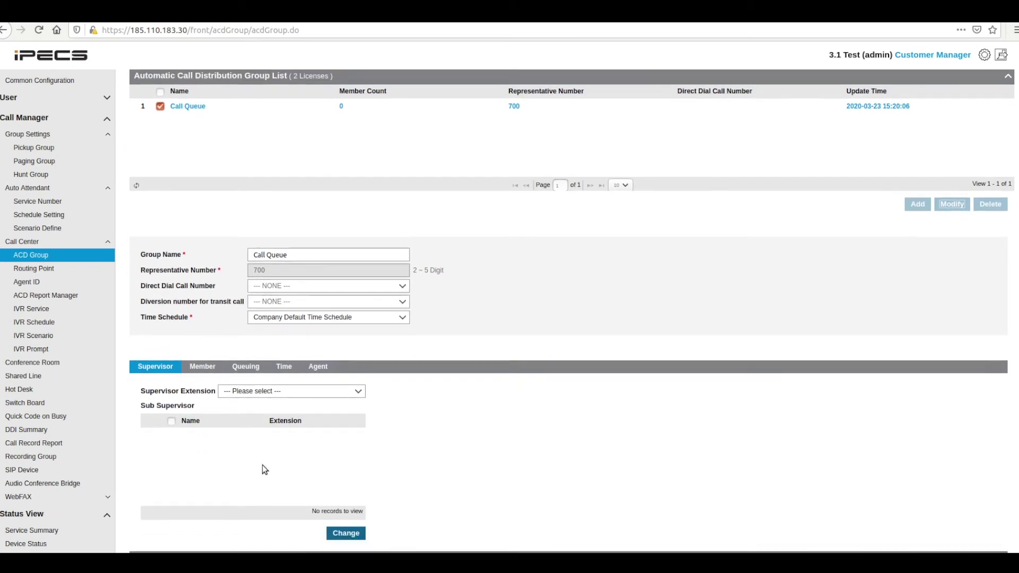
pyautogui.click(346, 518)
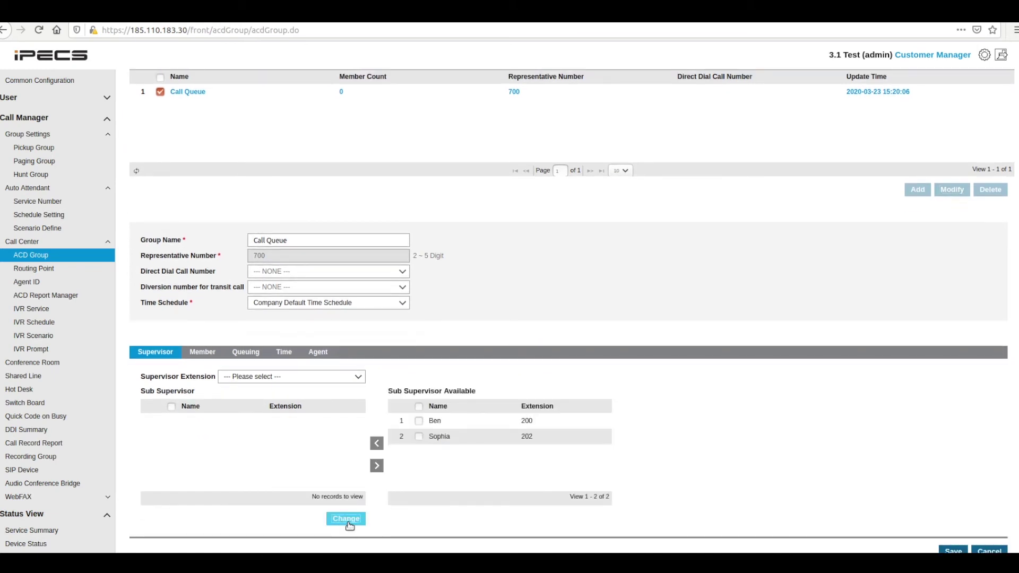
pyautogui.click(483, 421)
pyautogui.click(377, 444)
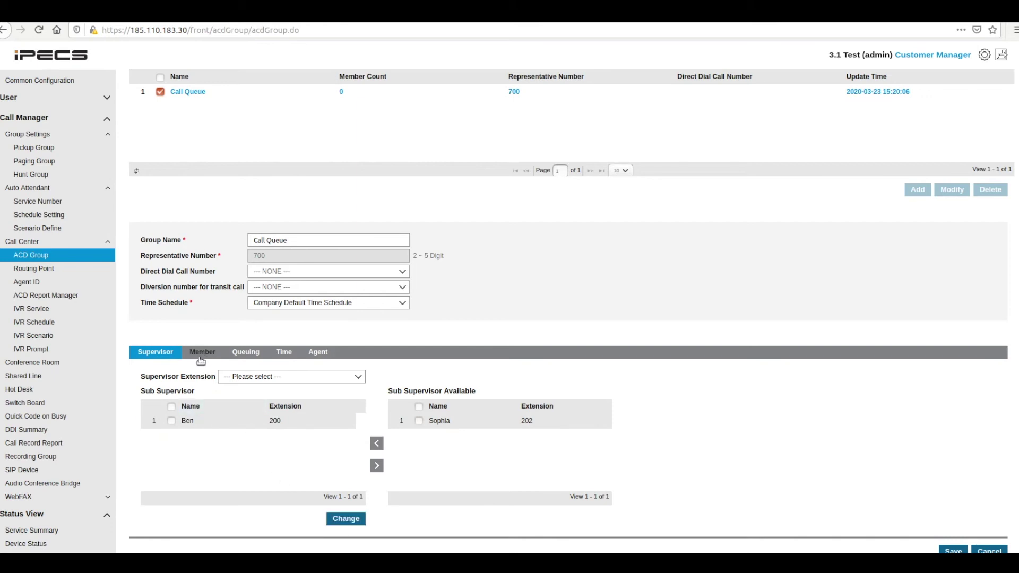
# Add extension 202 (Sophia) as the Call Queue group's member and save
pyautogui.click(200, 361)
pyautogui.click(346, 501)
pyautogui.click(451, 404)
pyautogui.click(377, 425)
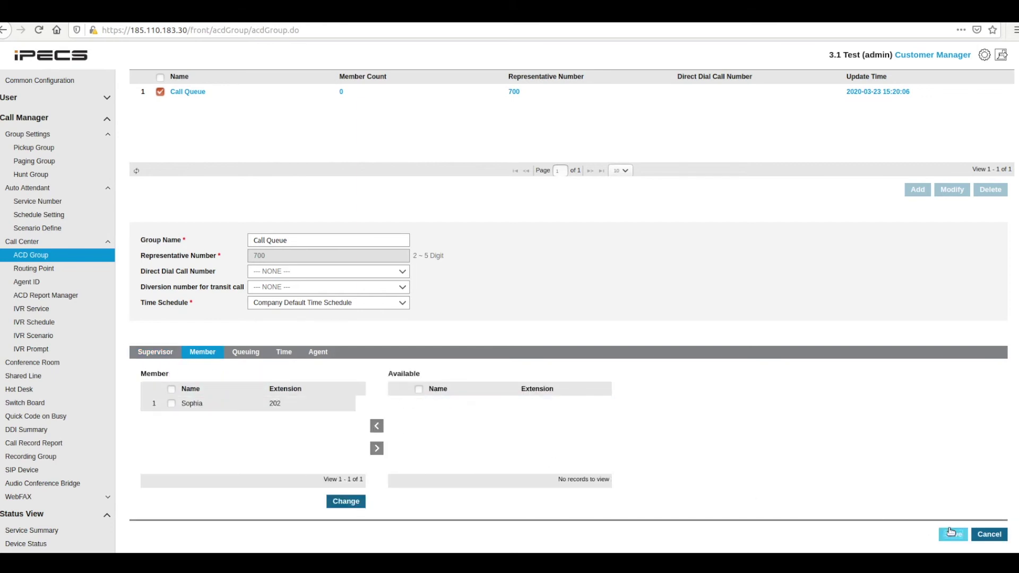
pyautogui.click(951, 533)
pyautogui.click(521, 330)
pyautogui.click(566, 329)
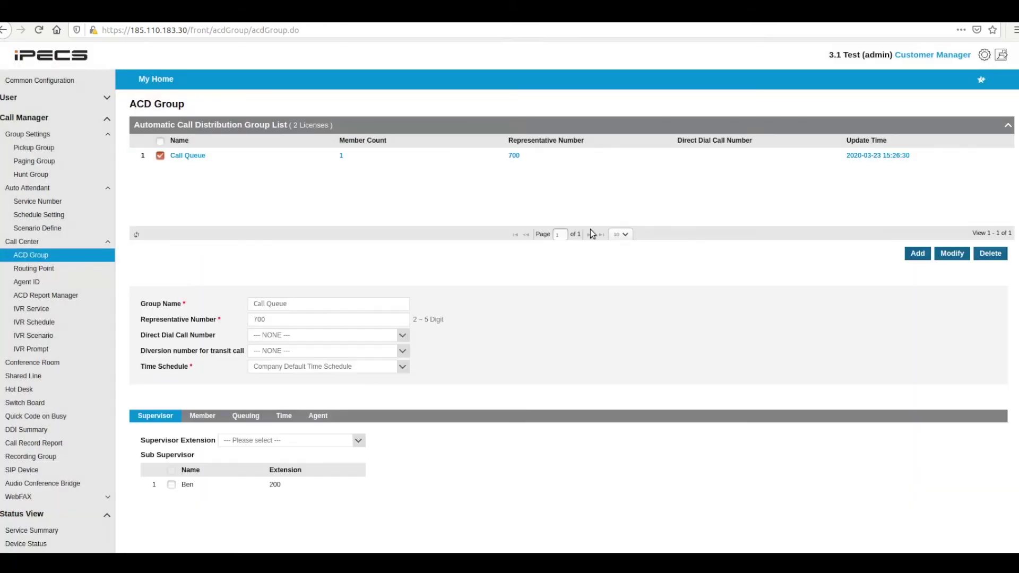
pyautogui.click(947, 254)
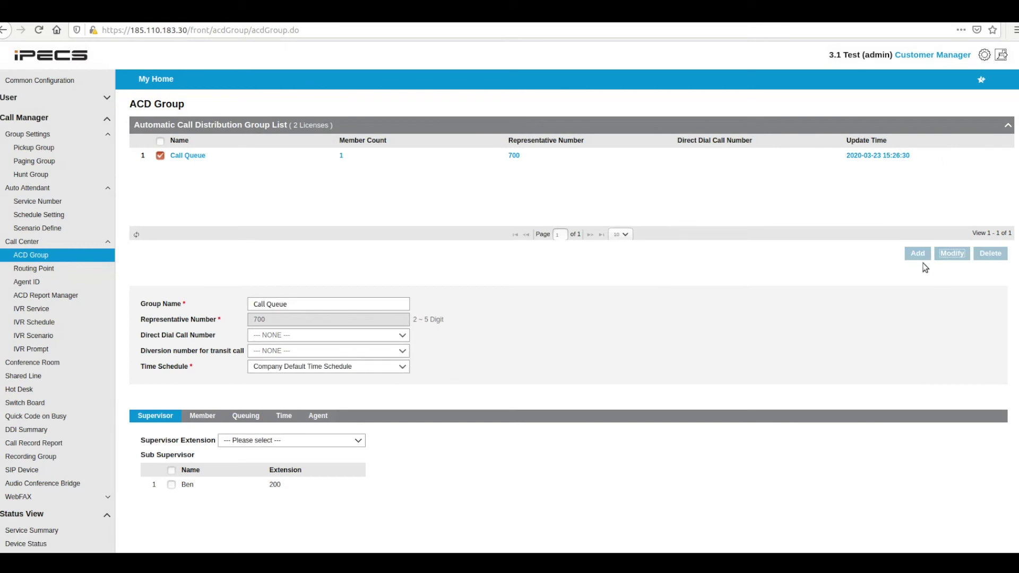
pyautogui.click(251, 421)
# Review the Call Queue group's queuing, night/holiday time and agent log-on defaults
pyautogui.scroll(-3, 260, 433)
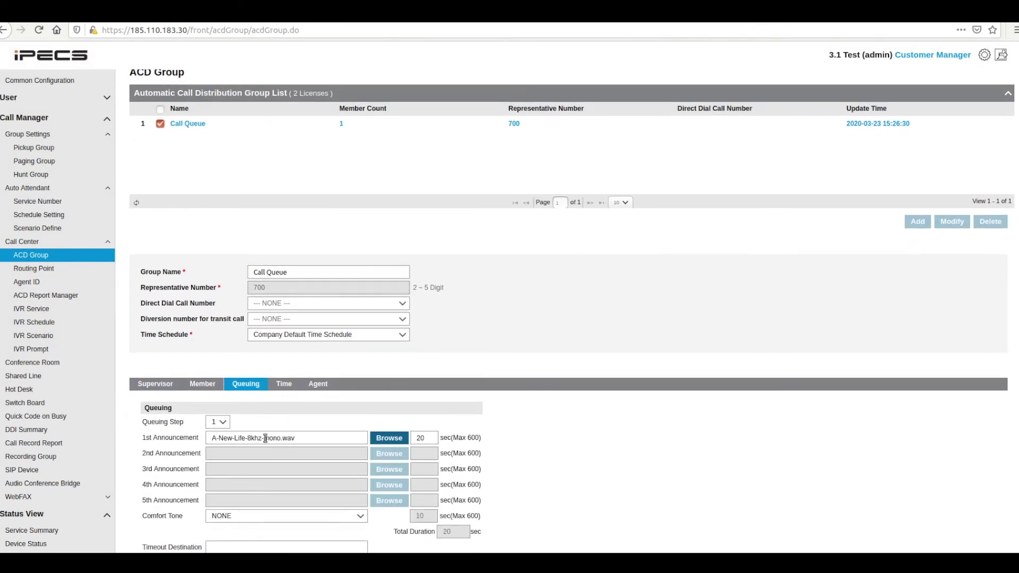
pyautogui.scroll(-2, 276, 455)
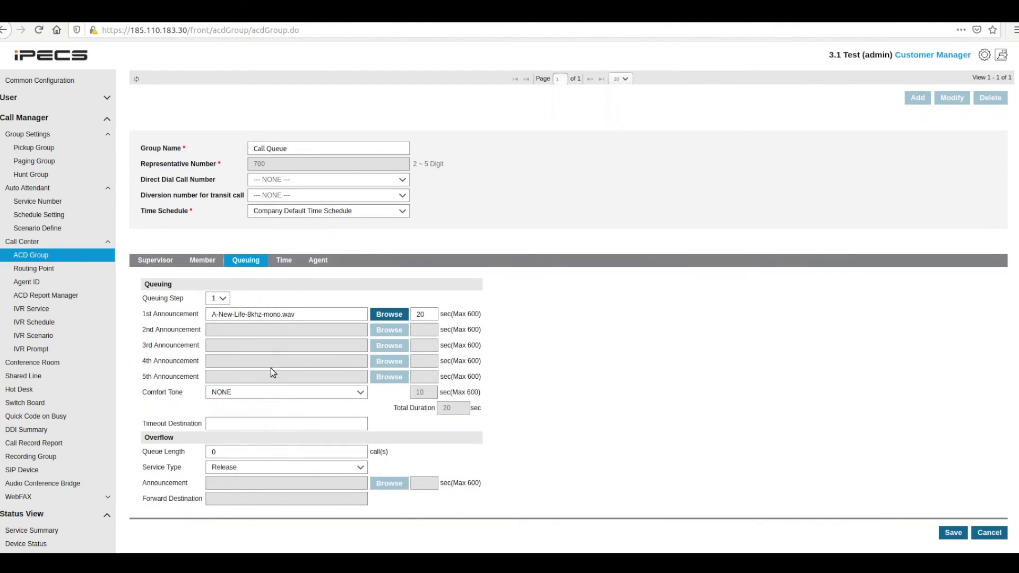
pyautogui.click(276, 262)
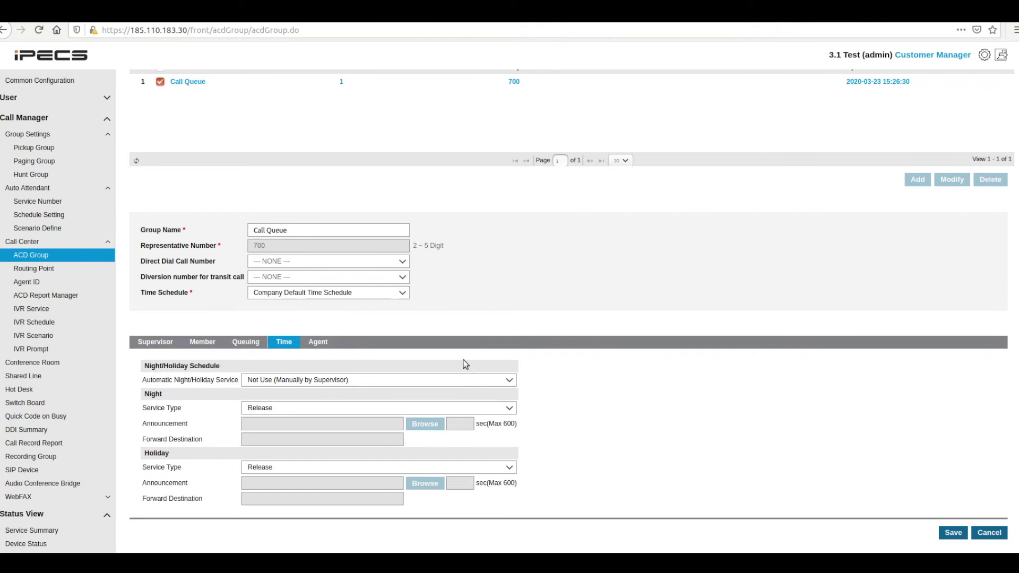
pyautogui.click(320, 343)
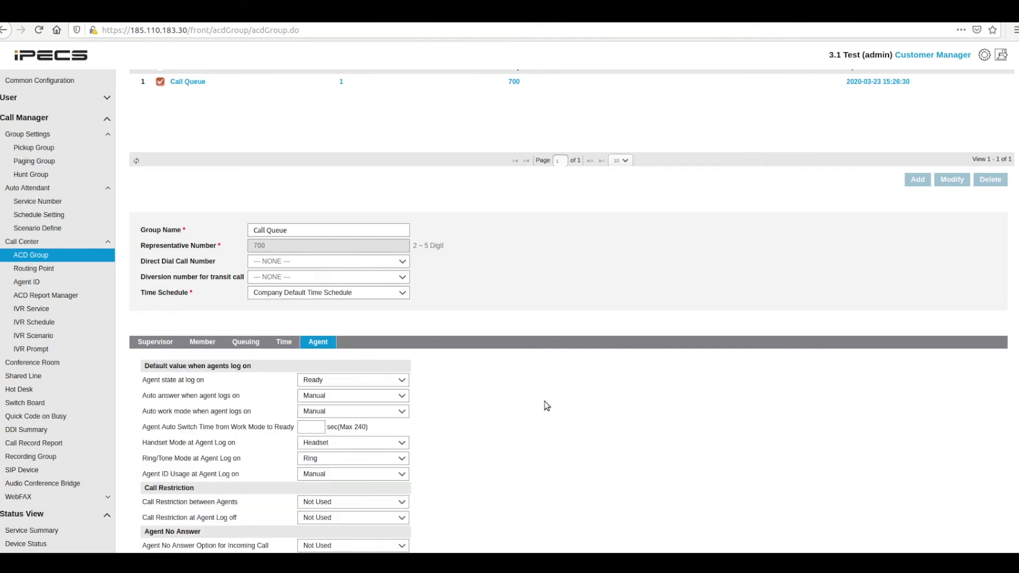
pyautogui.scroll(-3, 546, 405)
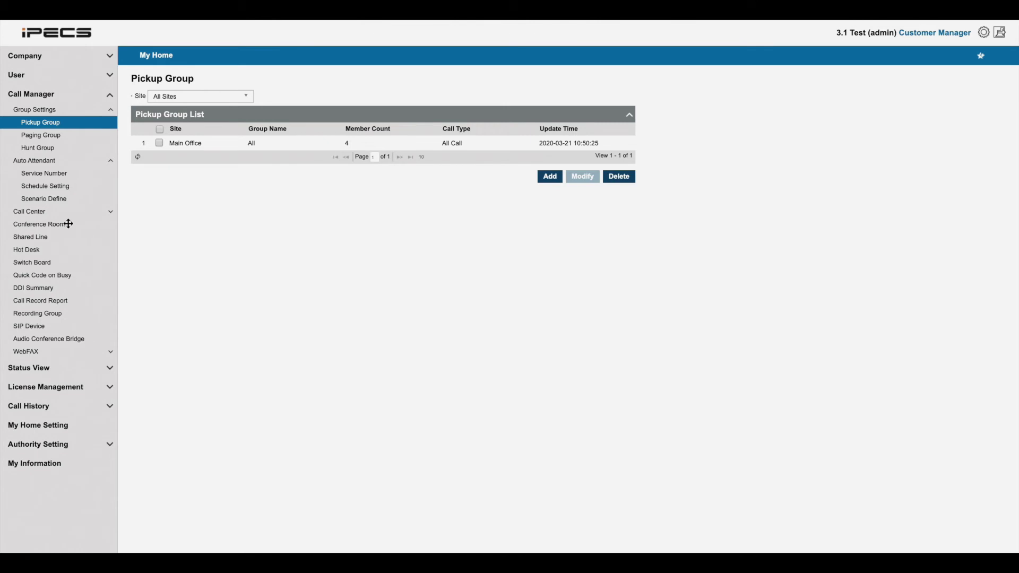
pyautogui.click(67, 222)
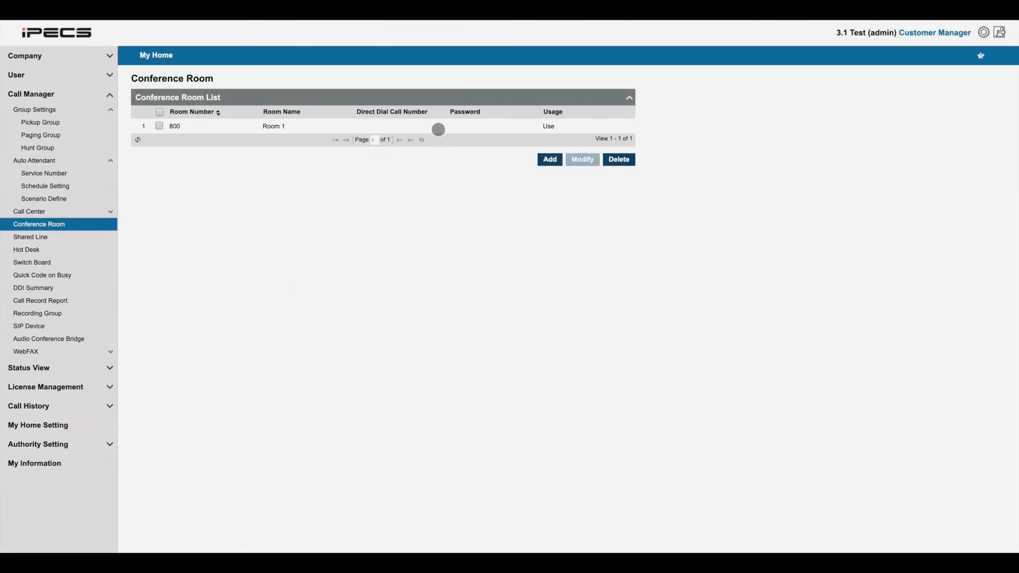
# View conference room 800's details, then go to the DDI Summary list
pyautogui.click(438, 129)
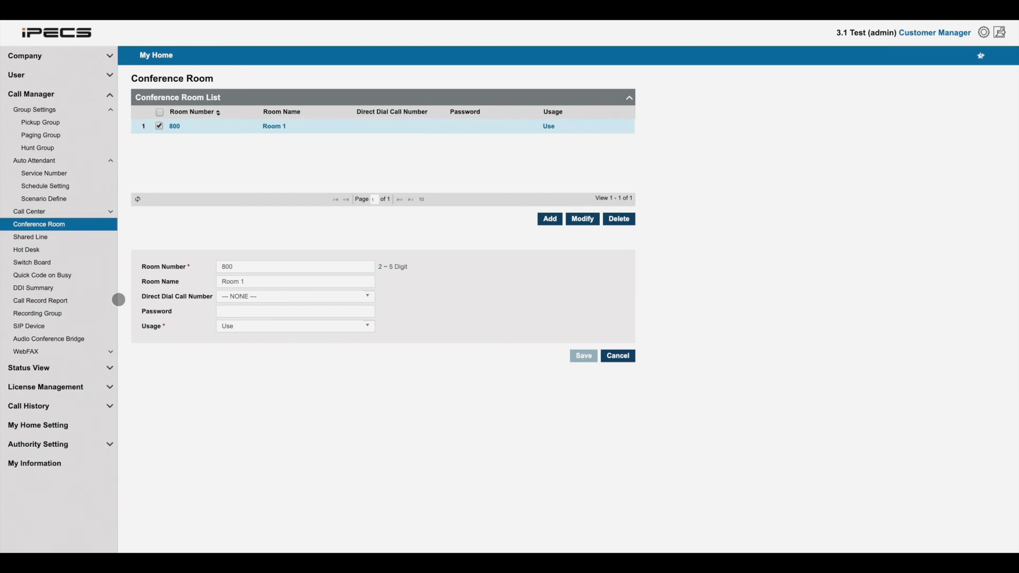
pyautogui.click(69, 288)
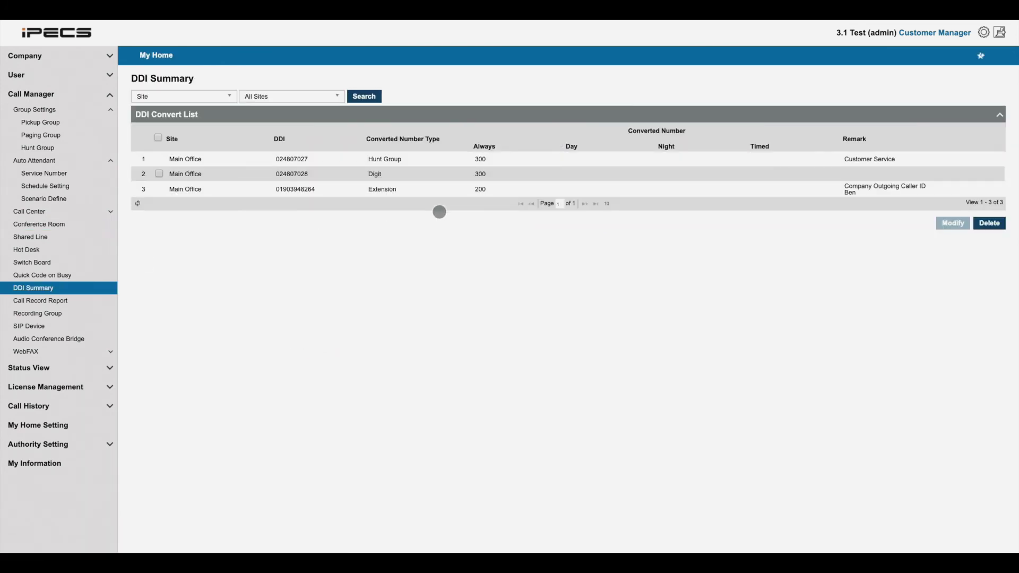
pyautogui.click(424, 180)
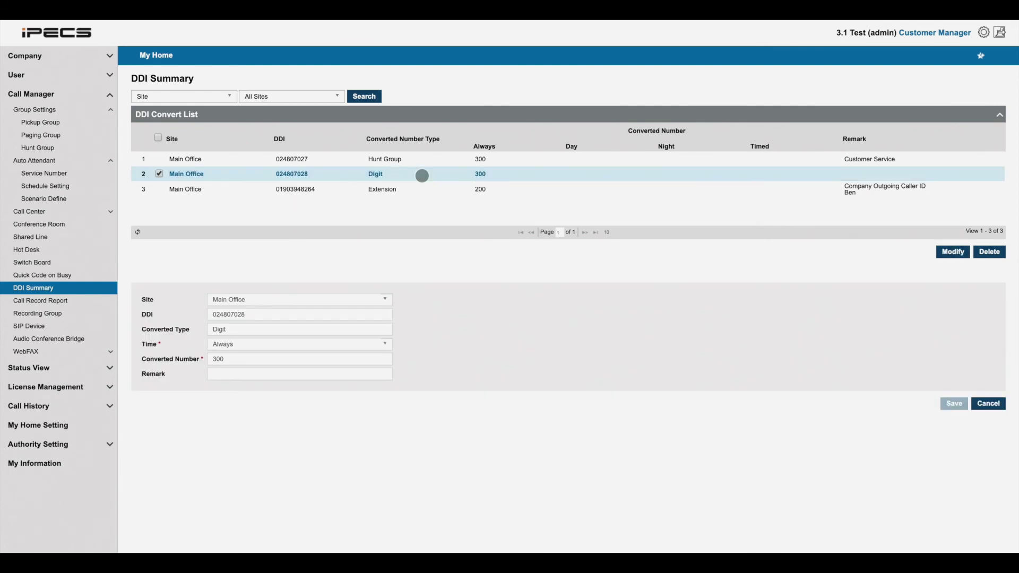
pyautogui.click(969, 254)
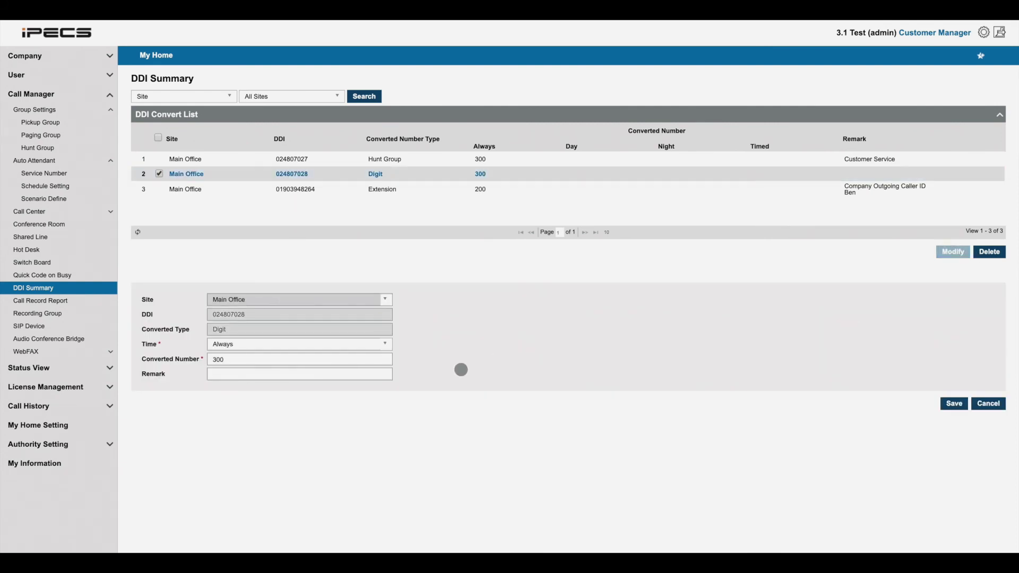
pyautogui.click(353, 361)
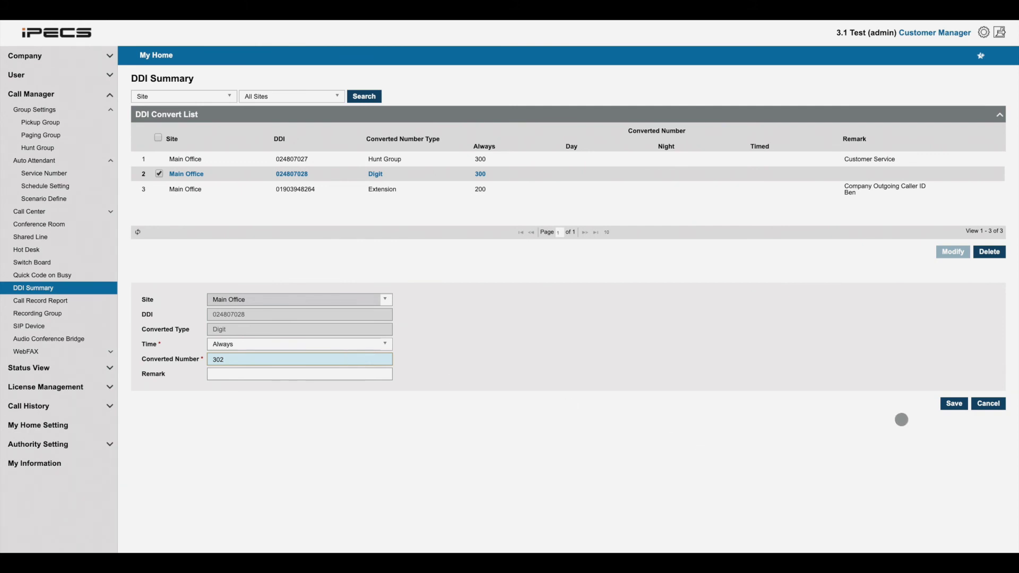
pyautogui.click(953, 403)
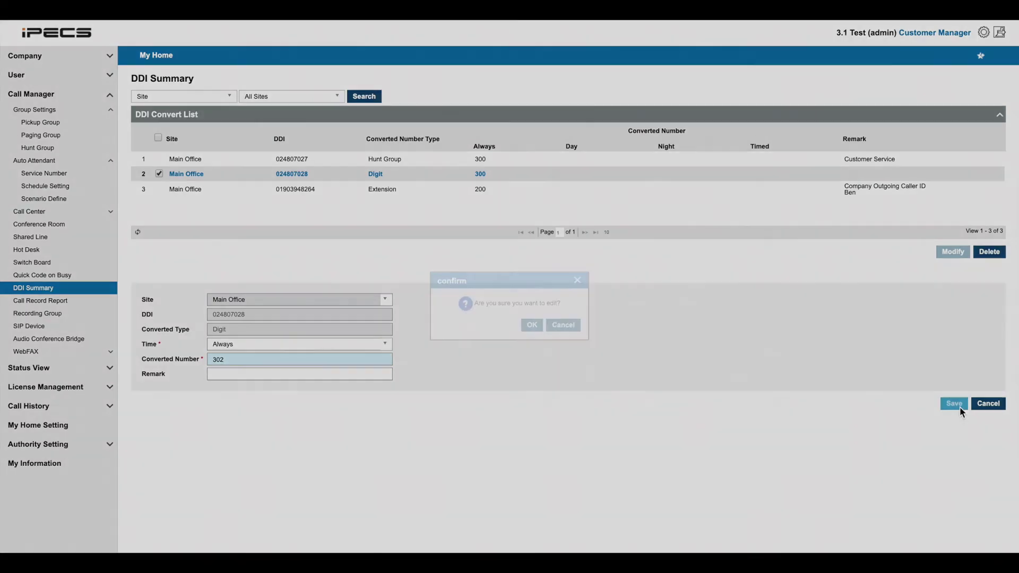
pyautogui.click(531, 324)
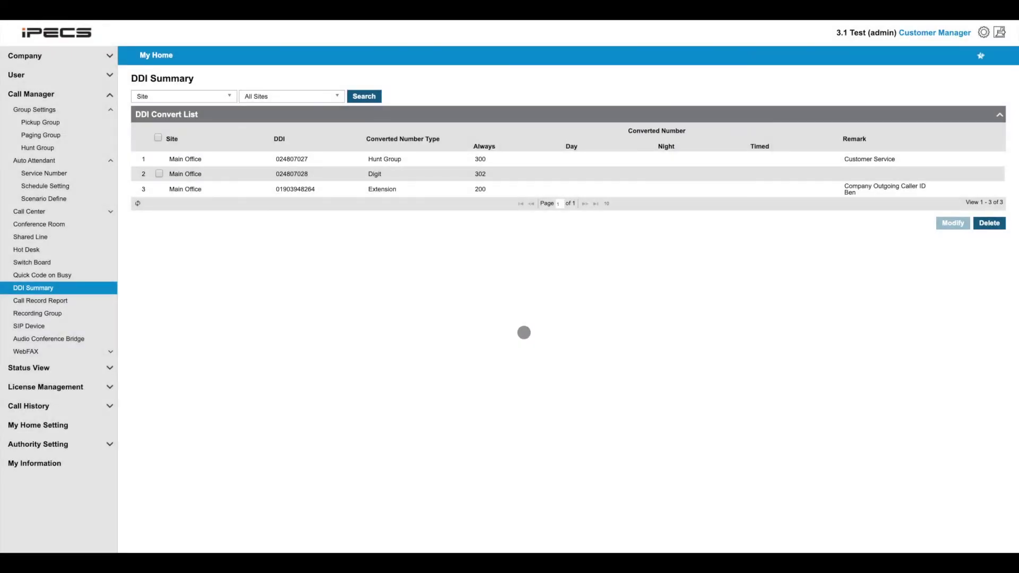
pyautogui.click(40, 300)
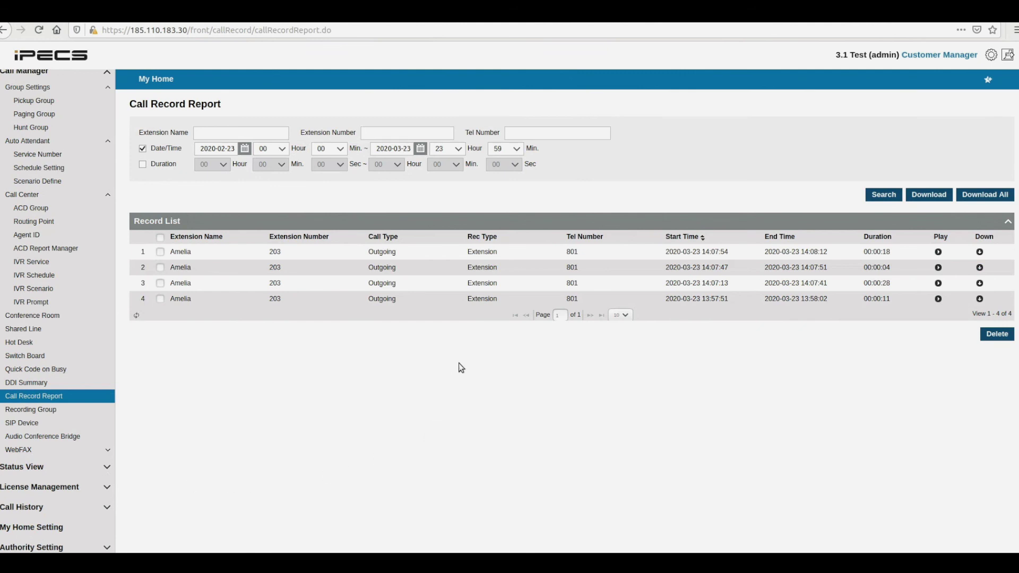
# Select the earliest call record (13:57:51), then bring up the Device Status list
pyautogui.click(502, 303)
pyautogui.click(107, 468)
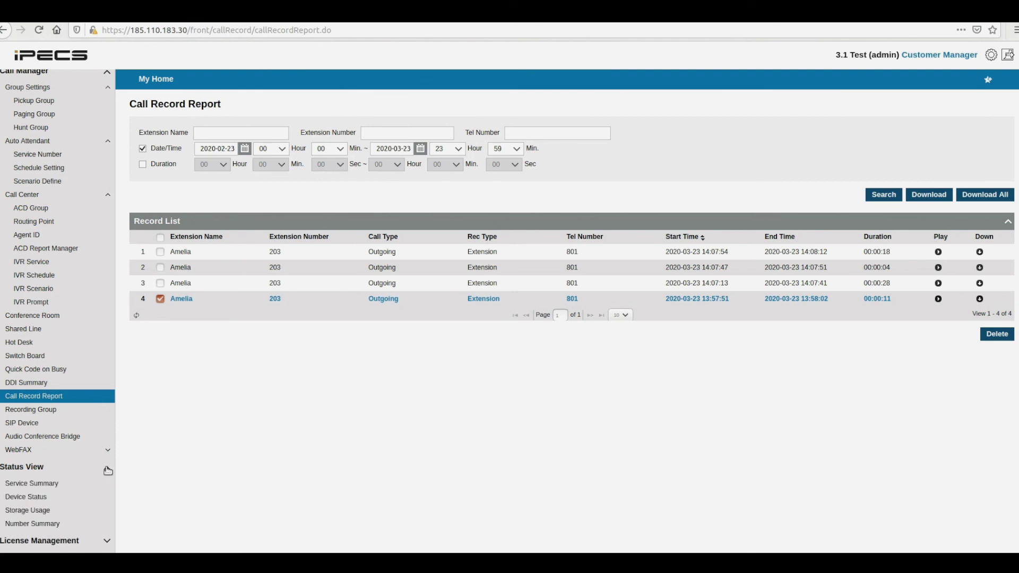
pyautogui.click(84, 498)
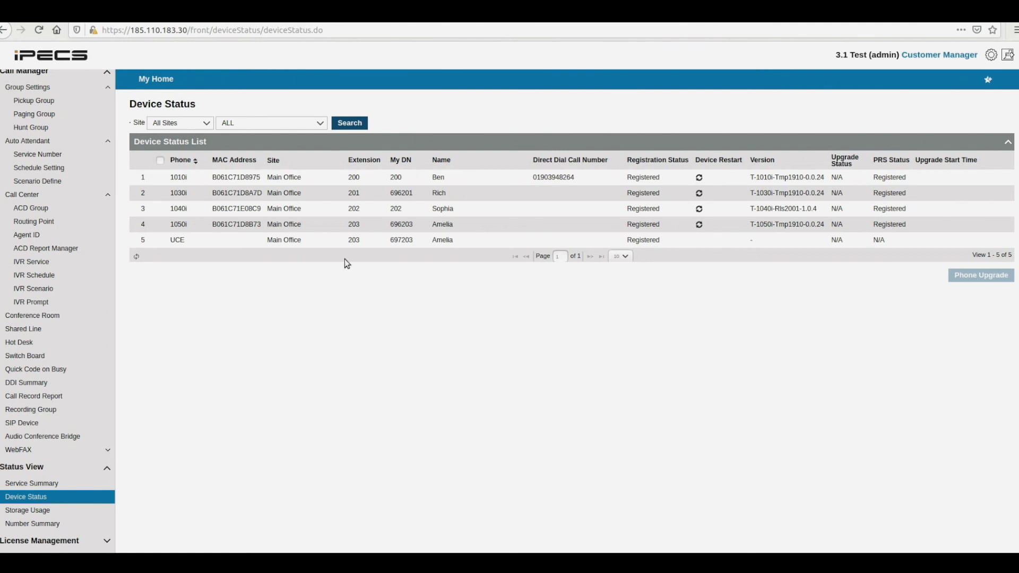
# Return from the Device Status list to the My Home dashboard
pyautogui.click(177, 85)
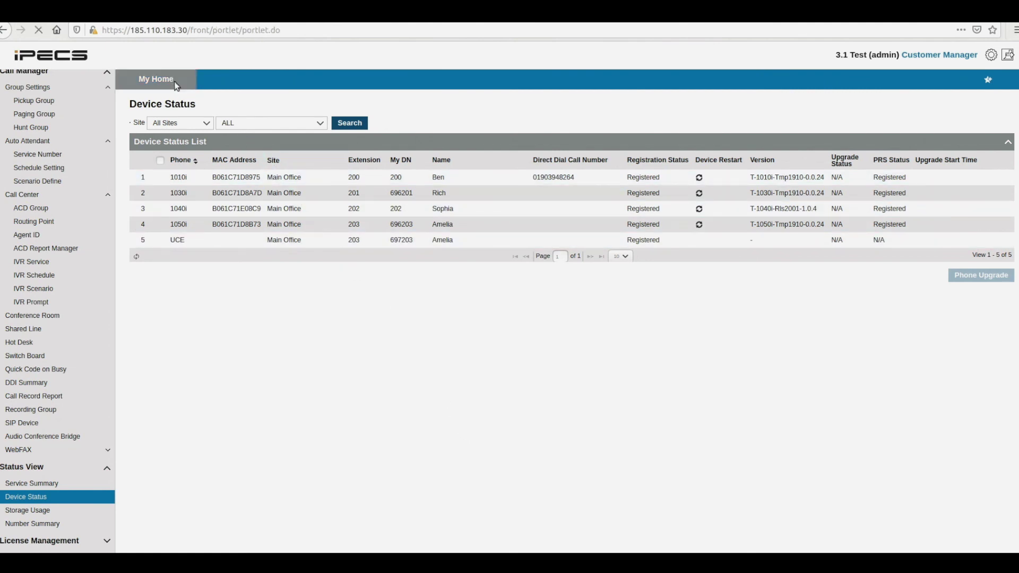